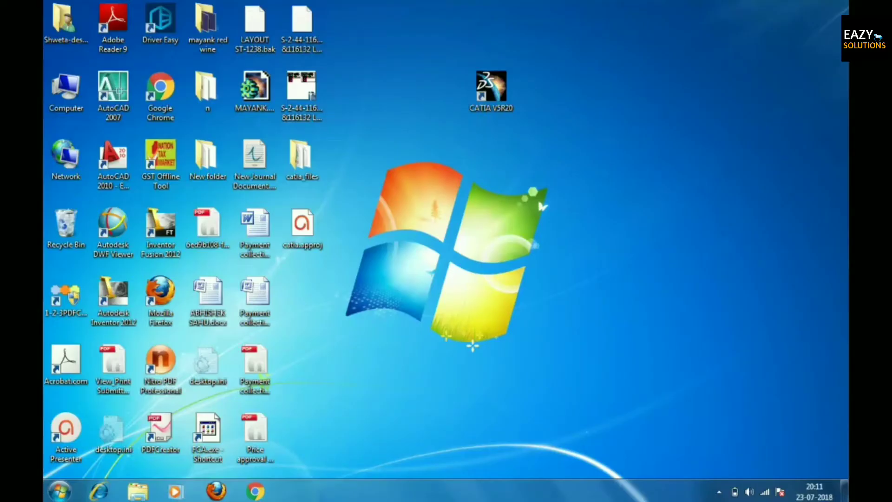
Launch CATIA V5R20 from the desktop.
right_click(498, 92)
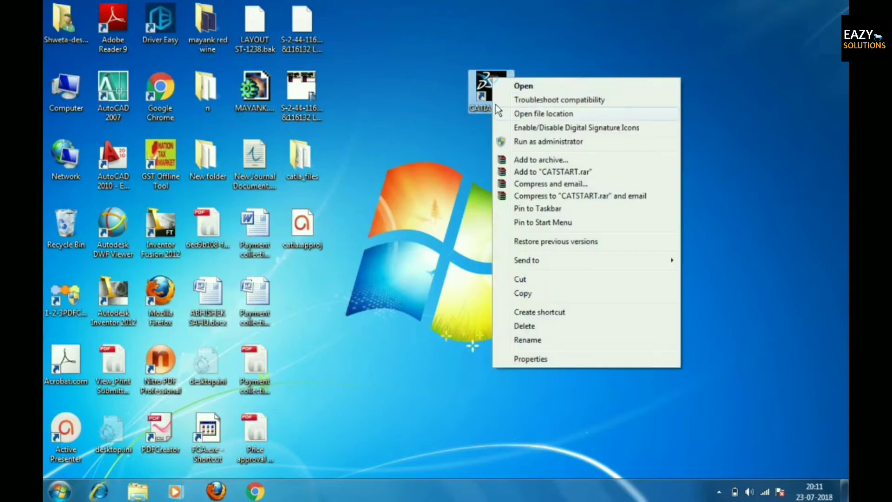
left_click(518, 86)
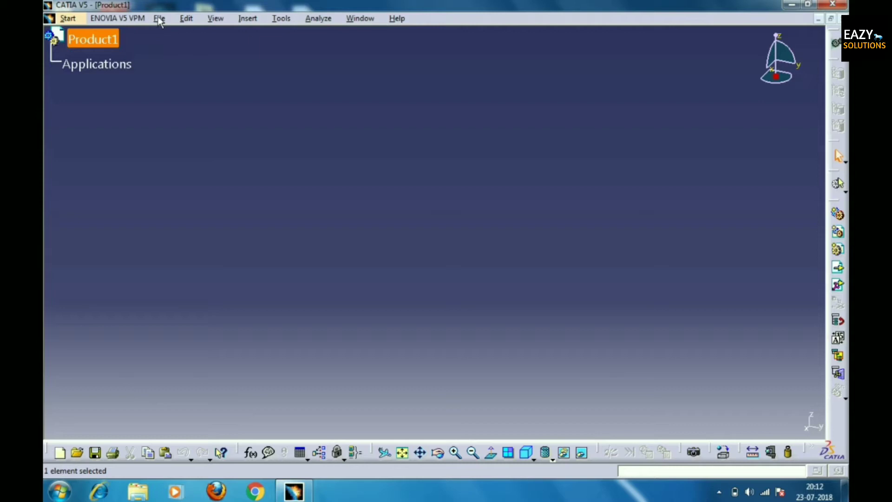
left_click(75, 18)
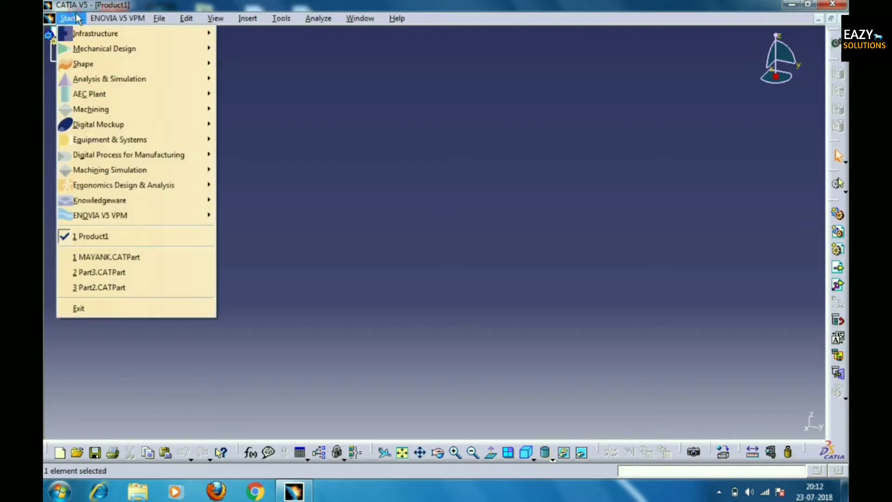
mouse_move(108, 21)
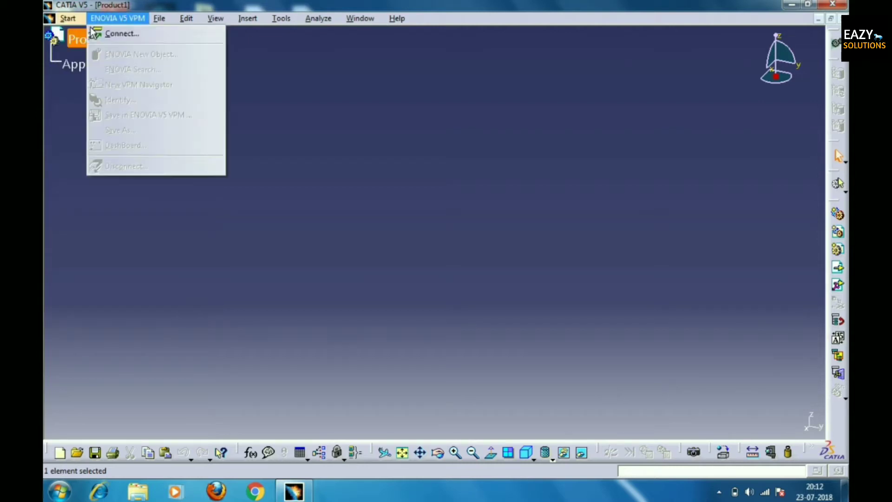
mouse_move(158, 22)
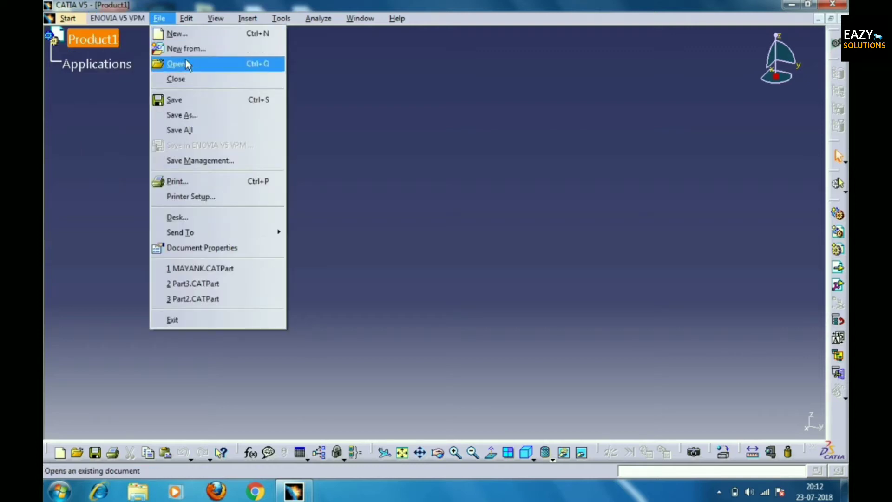
mouse_move(191, 18)
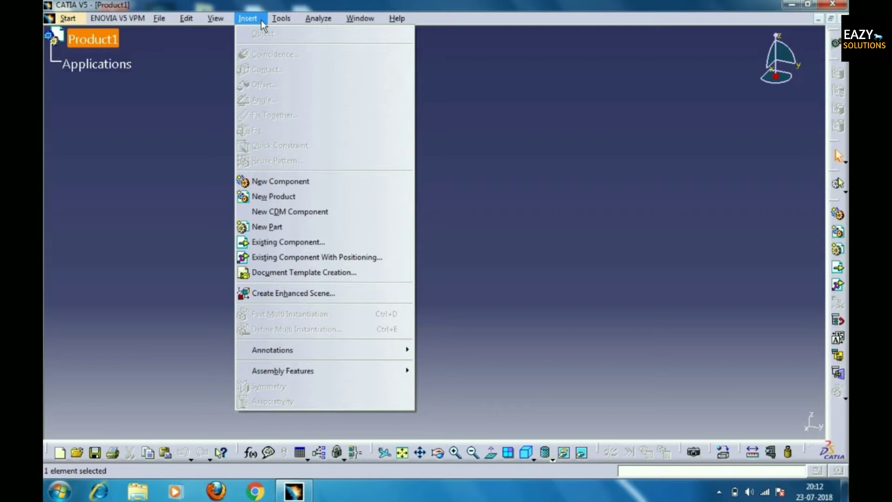
mouse_move(277, 19)
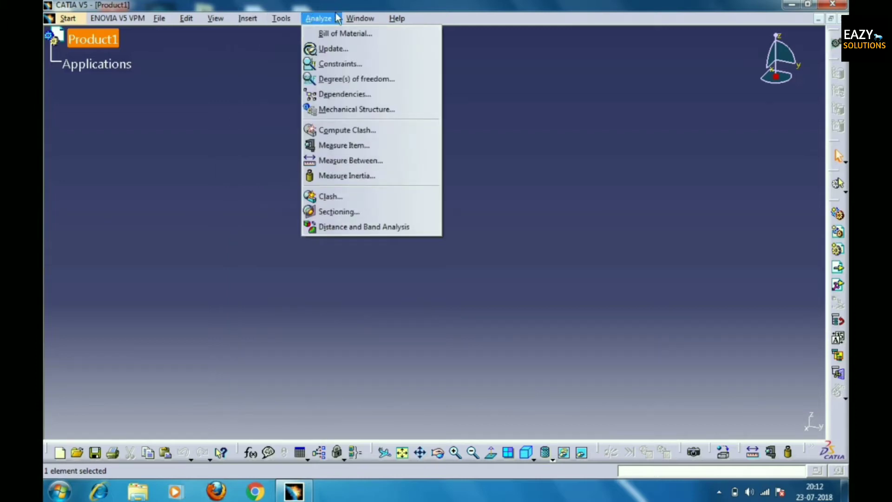
mouse_move(393, 23)
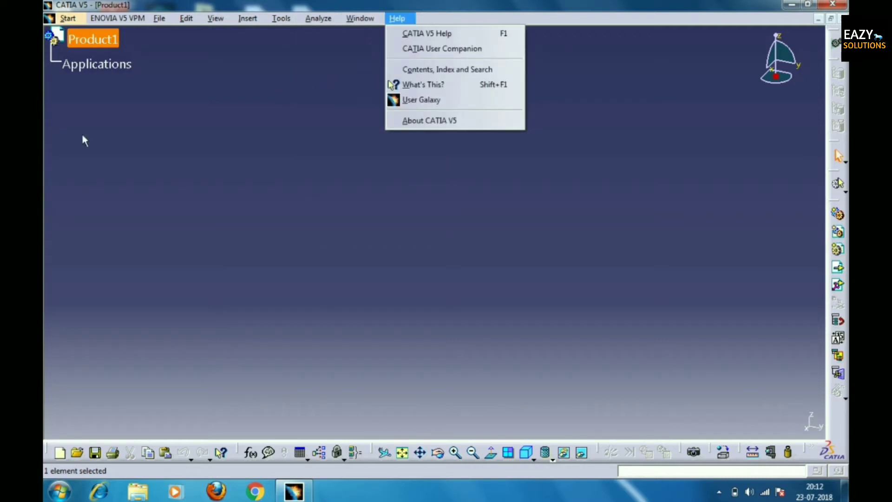
left_click(73, 116)
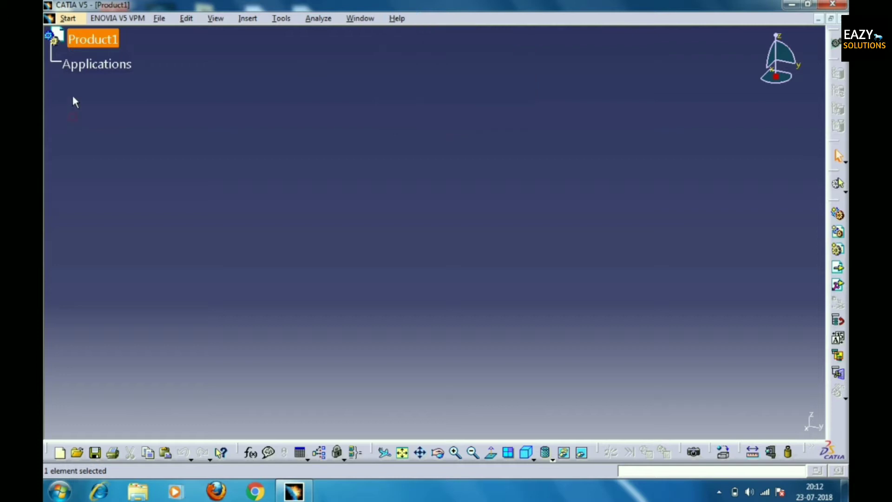
Create a new document of type Part.
left_click(67, 17)
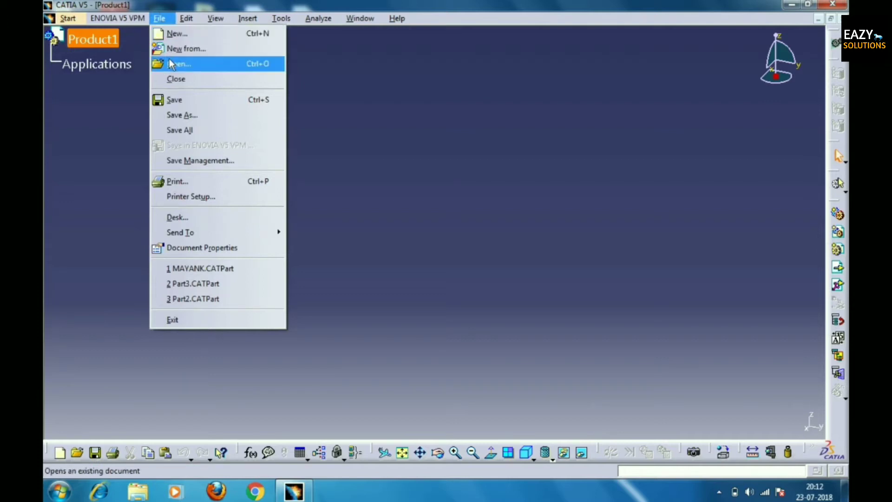
left_click(175, 37)
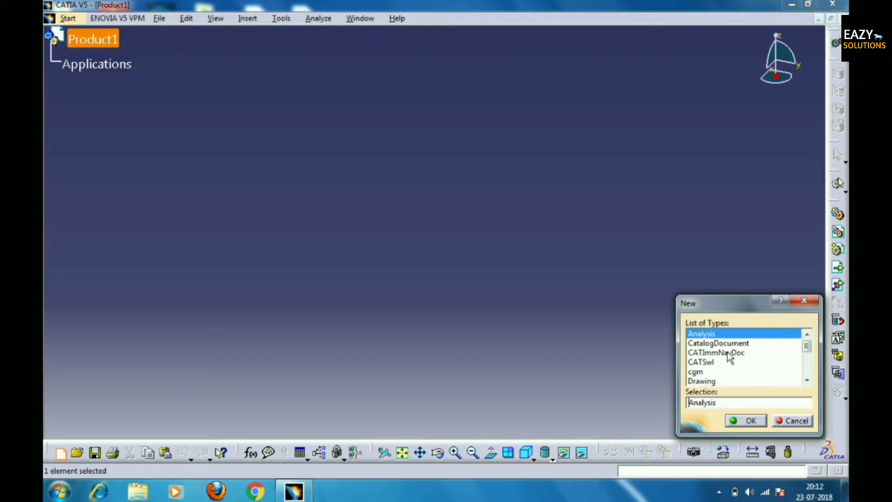
left_click(807, 380)
left_click(806, 380)
left_click(807, 380)
left_click(807, 380)
left_click(806, 380)
left_click(807, 380)
left_click(806, 380)
left_click(807, 380)
left_click(806, 380)
left_click(806, 380)
left_click(806, 380)
scroll(807, 381, "up", 1)
left_click(807, 380)
left_click(806, 381)
left_click(695, 362)
scroll(704, 365, "down", 2)
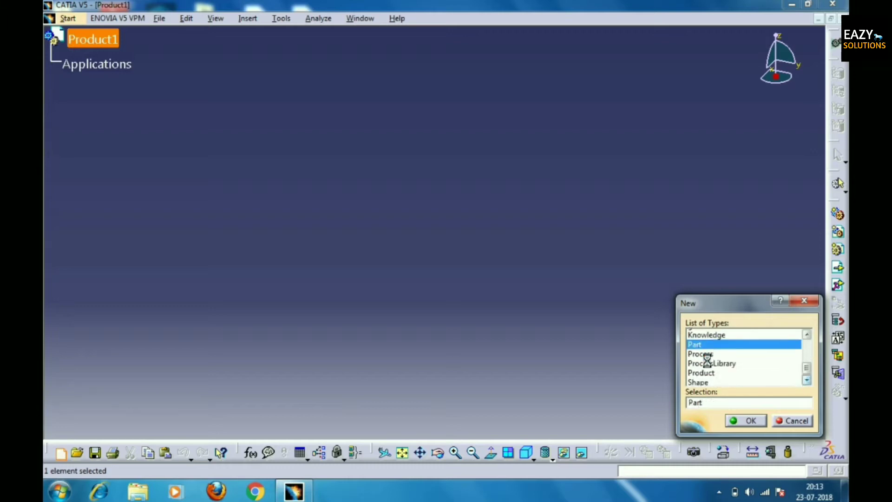
left_click(746, 420)
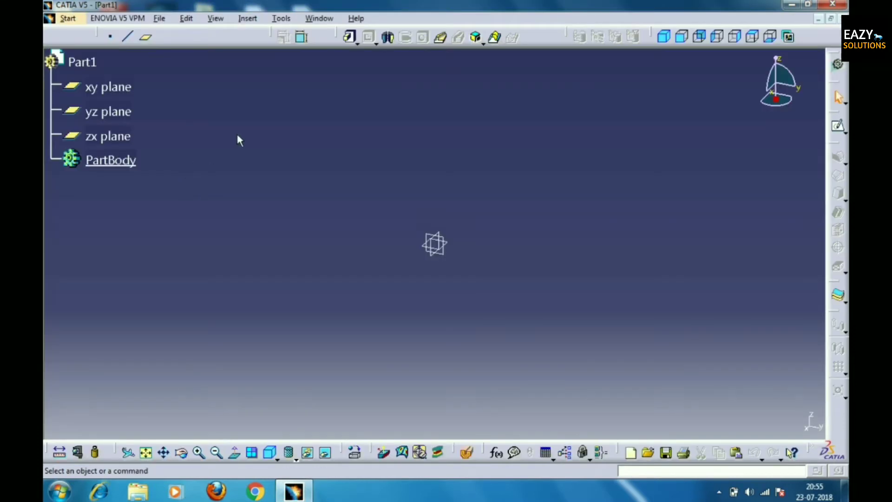
Open the program options and examine the Parameters and Measure settings, including the geometry scale and the available length units.
left_click(282, 19)
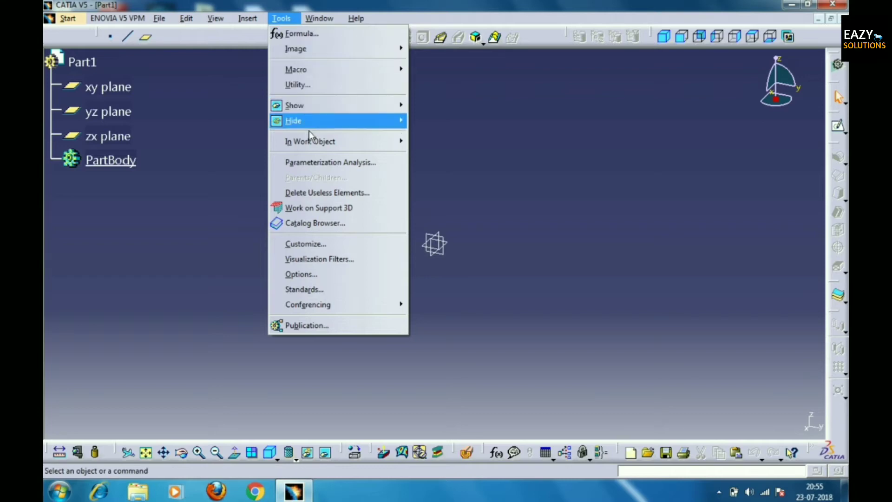
left_click(316, 272)
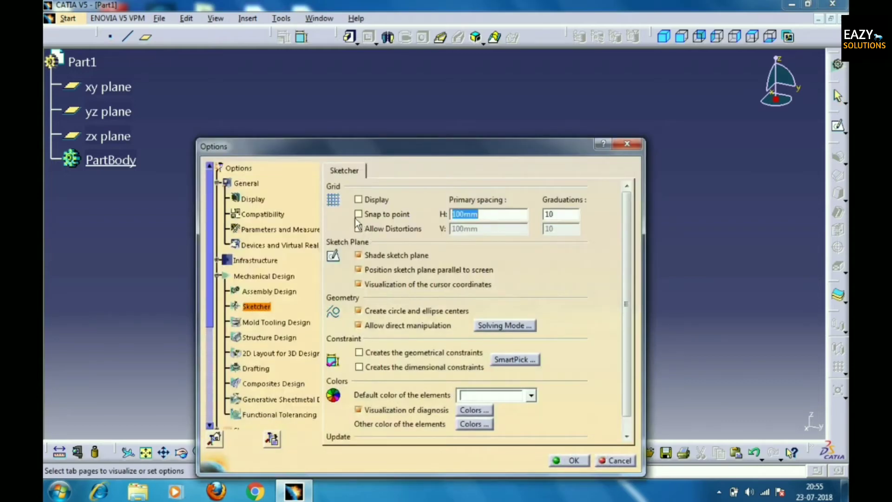
left_click_drag(474, 146, 492, 100)
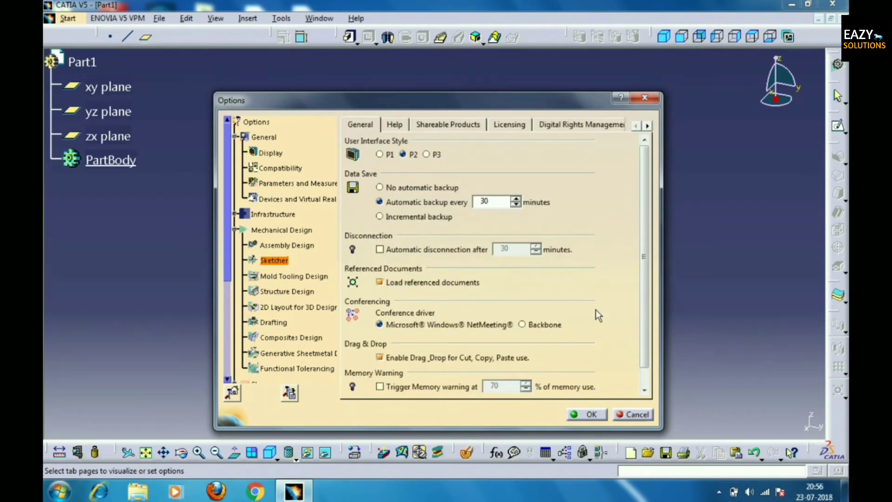
left_click(325, 185)
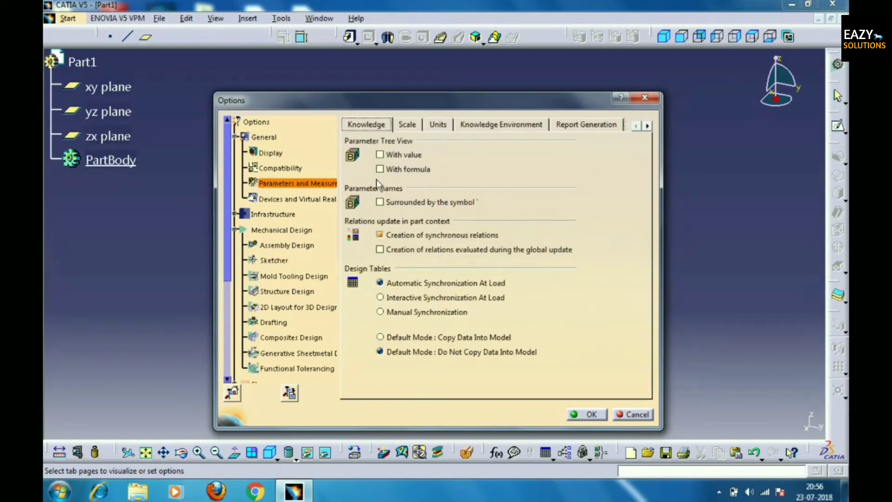
left_click(405, 124)
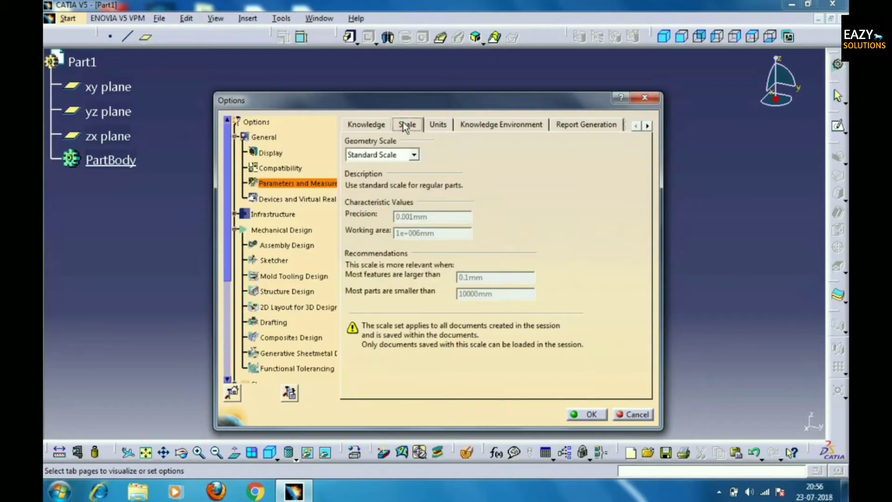
left_click(431, 124)
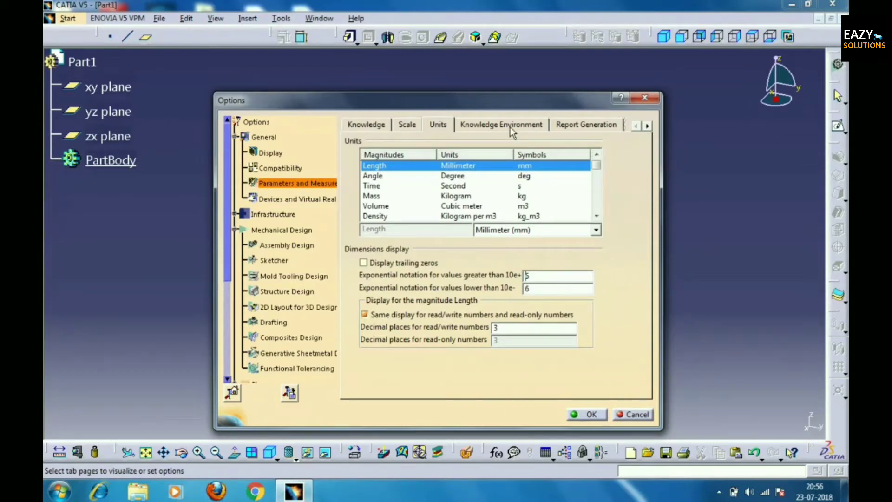
left_click(596, 229)
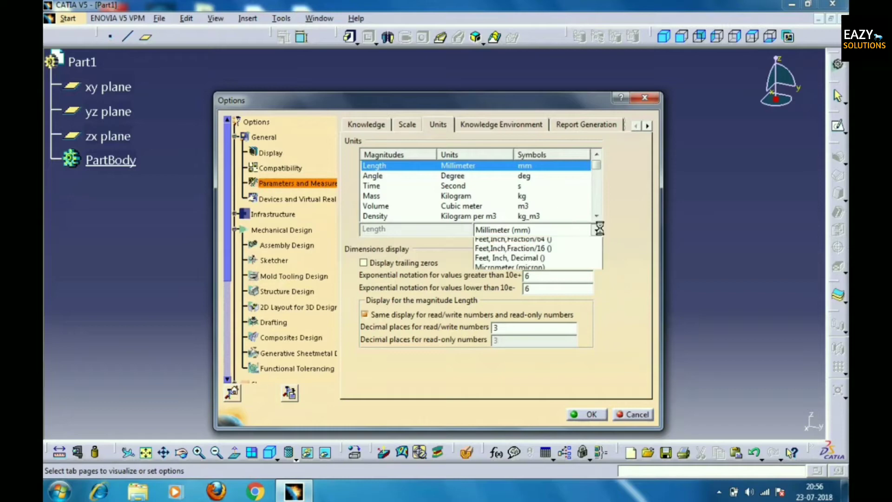
left_click(599, 228)
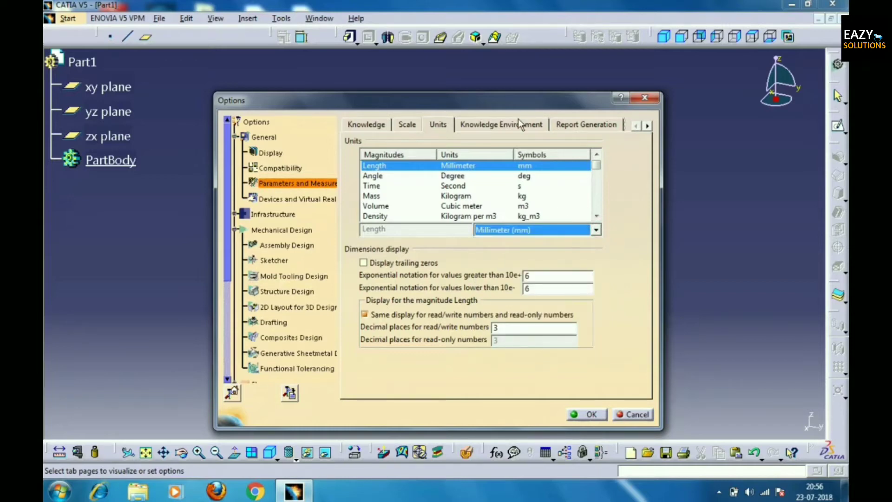
left_click(520, 125)
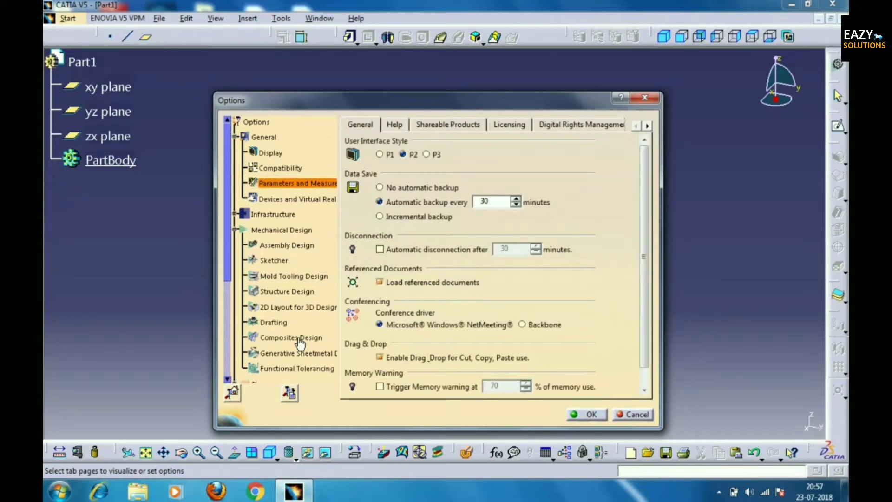
Examine the Sketcher options for grid, sketch plane, geometry and constraints, and close the options with the settings accepted.
left_click(286, 263)
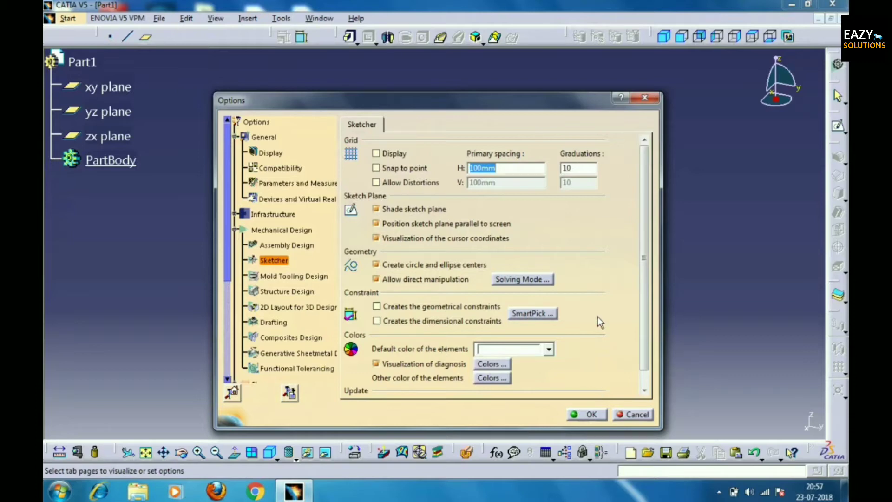
left_click_drag(645, 344, 648, 354)
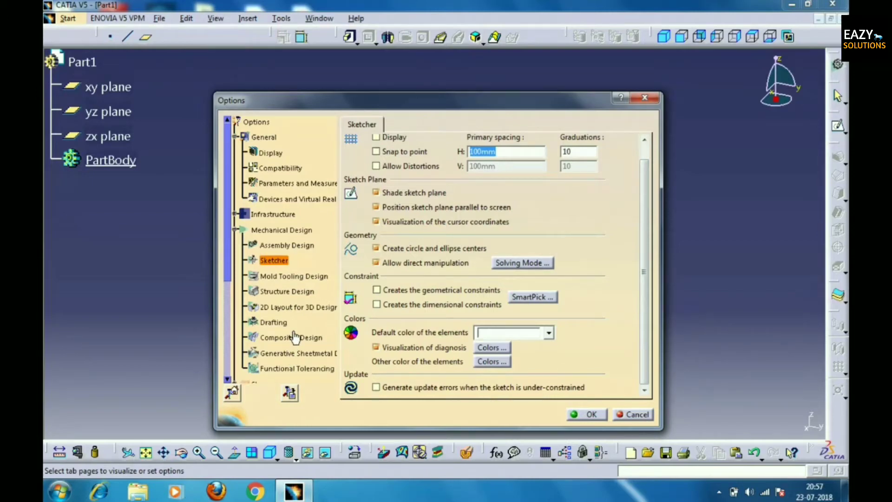
left_click(586, 414)
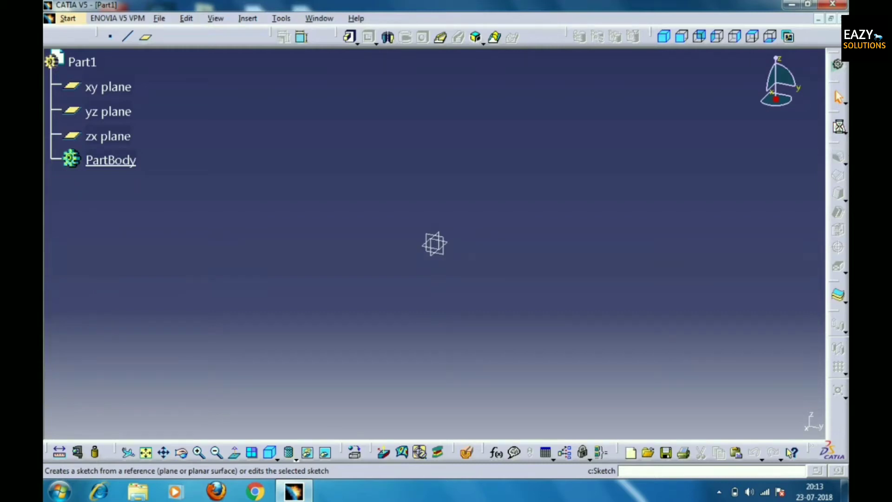
left_click(839, 129)
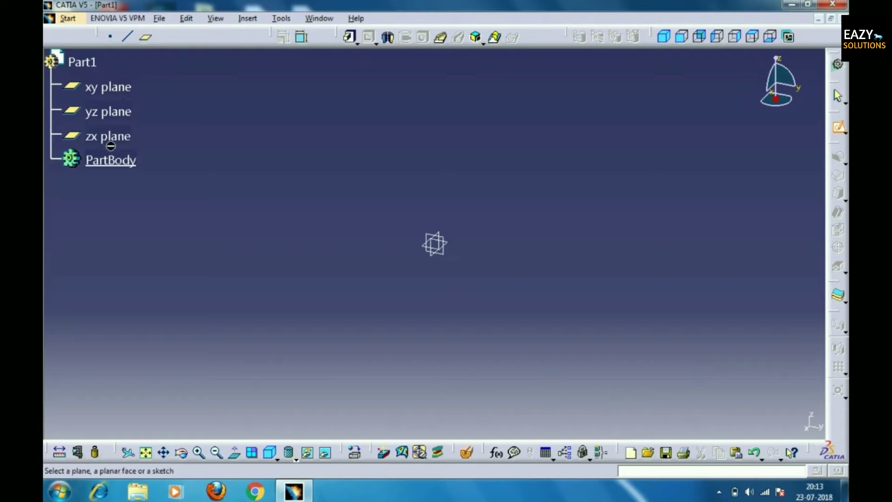
left_click(109, 88)
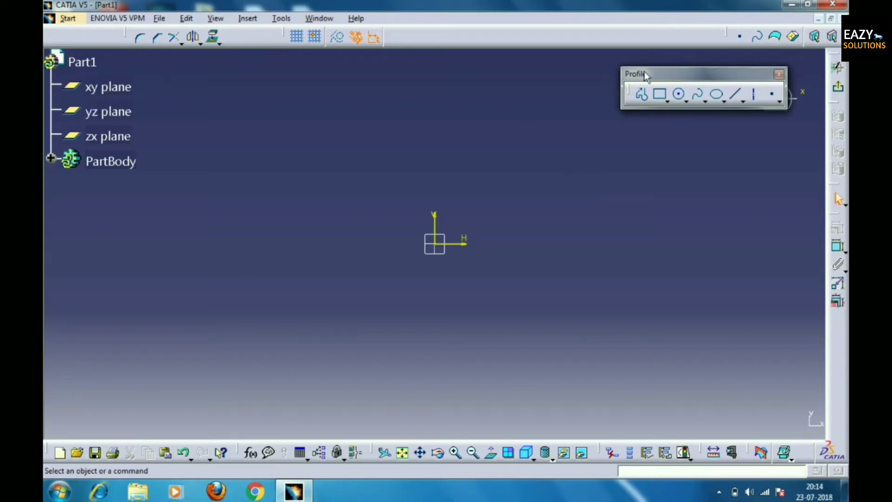
left_click(838, 91)
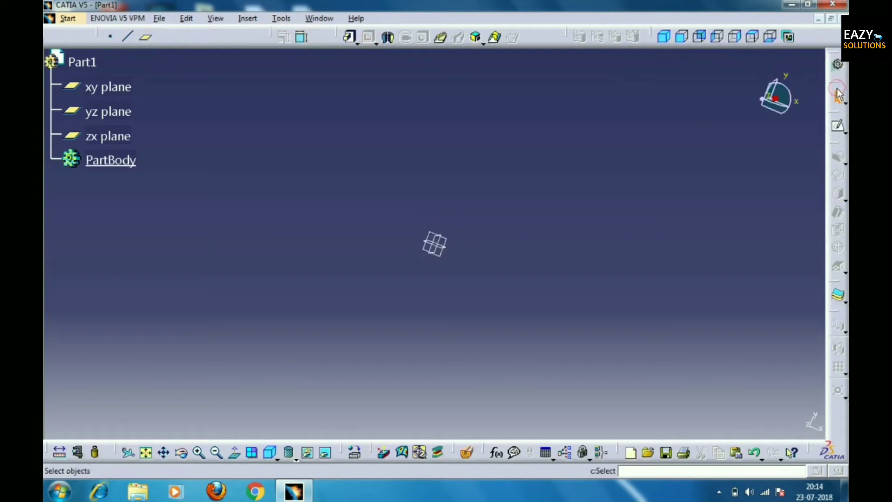
left_click(836, 125)
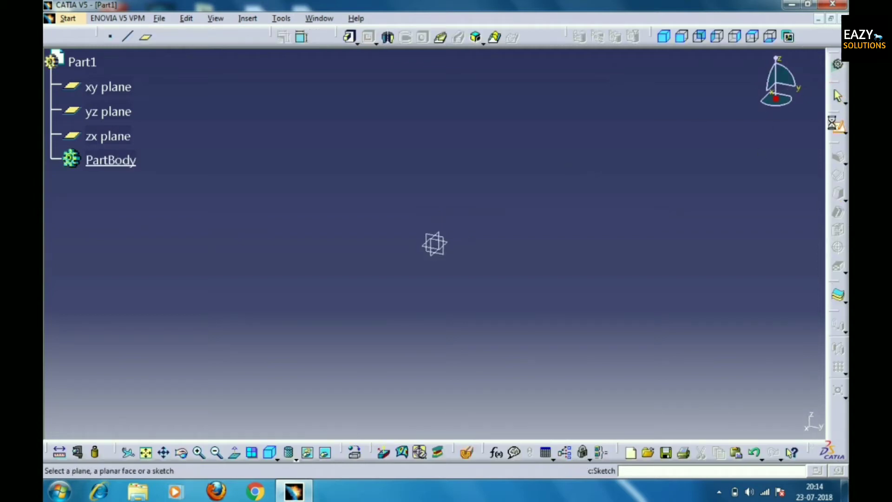
left_click(449, 254)
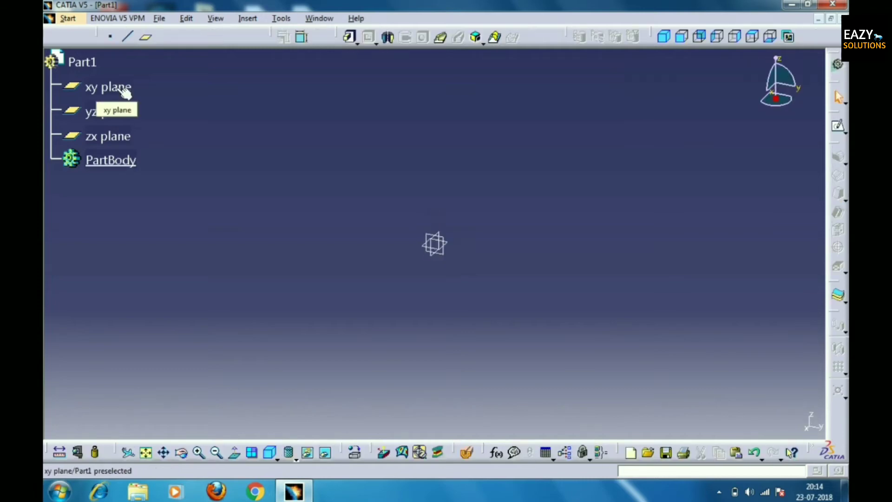
Open a sketch on the xy plane and move the Profile toolbar clear of the compass and the sketch origin.
left_click(117, 86)
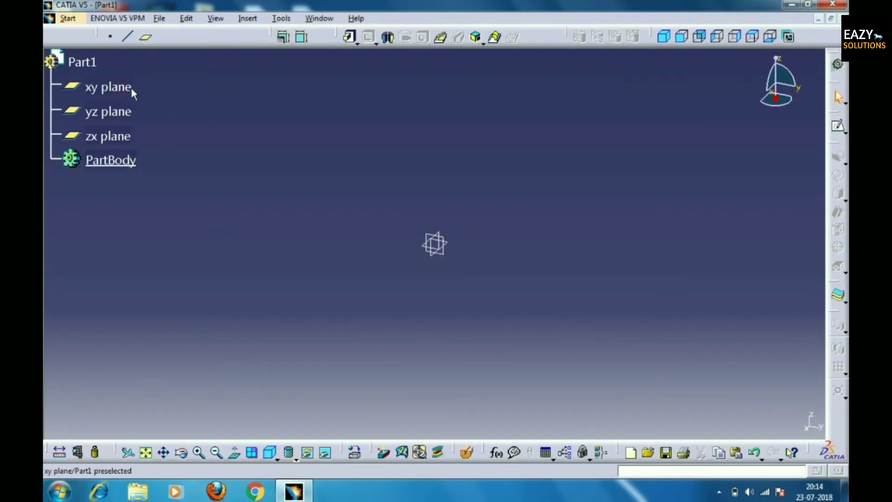
left_click(135, 90)
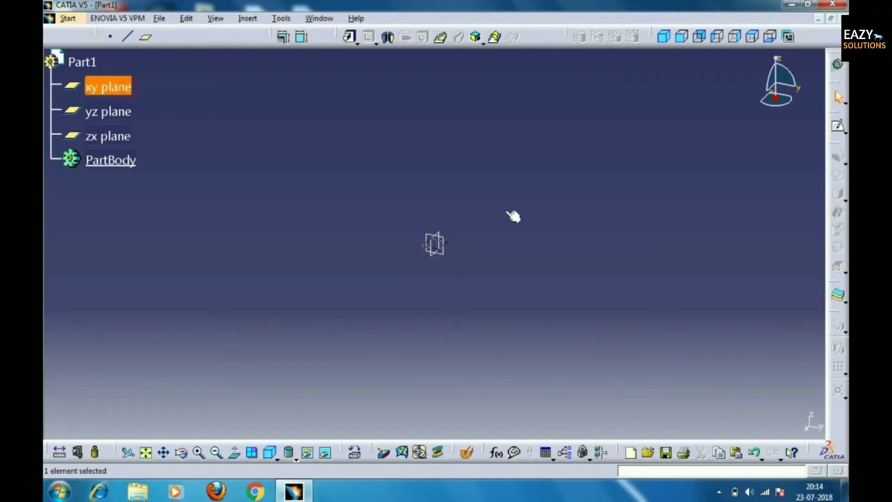
left_click(838, 126)
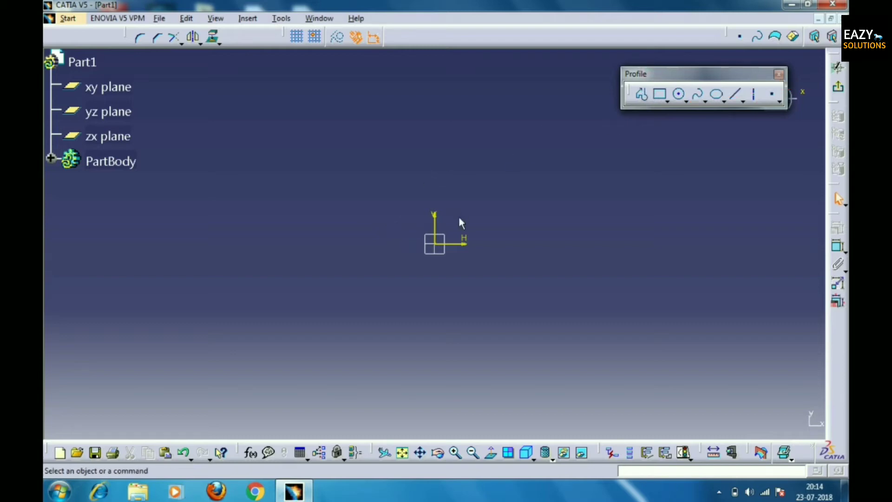
left_click_drag(649, 73, 457, 217)
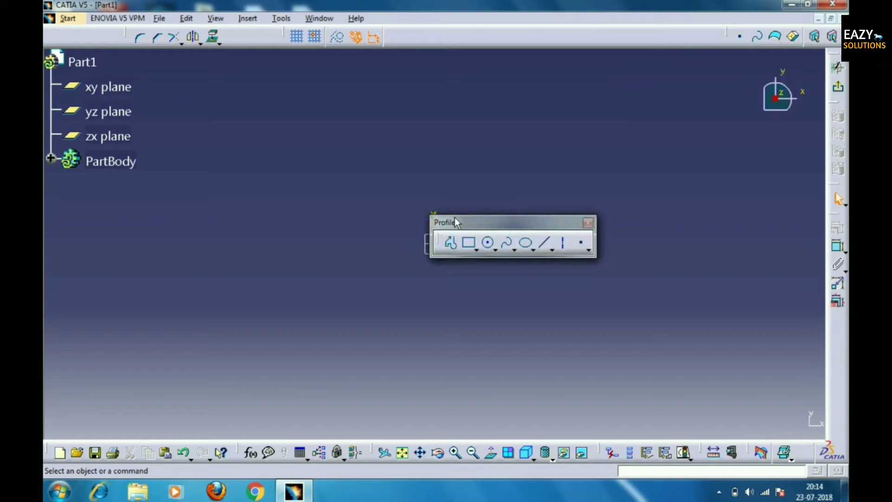
left_click_drag(445, 77, 445, 77)
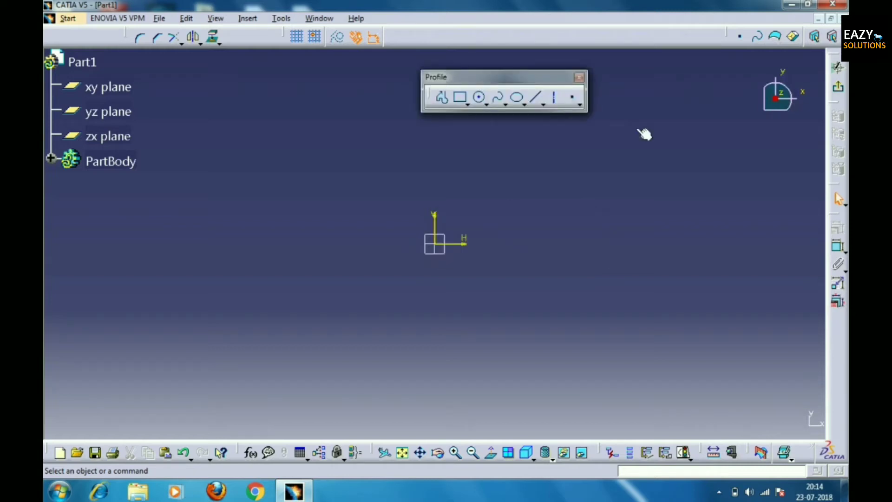
Leave the current sketch, open a new sketch on the xy plane and move the Profile toolbar clear of the origin.
left_click(837, 82)
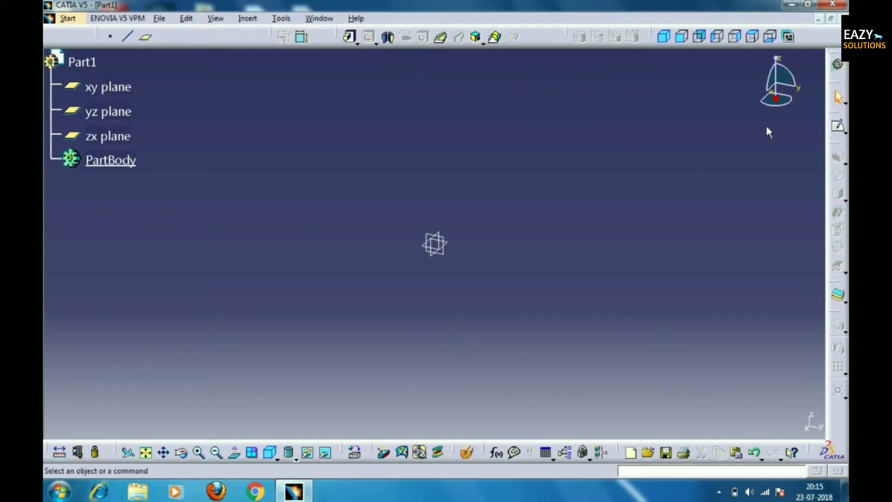
left_click(838, 125)
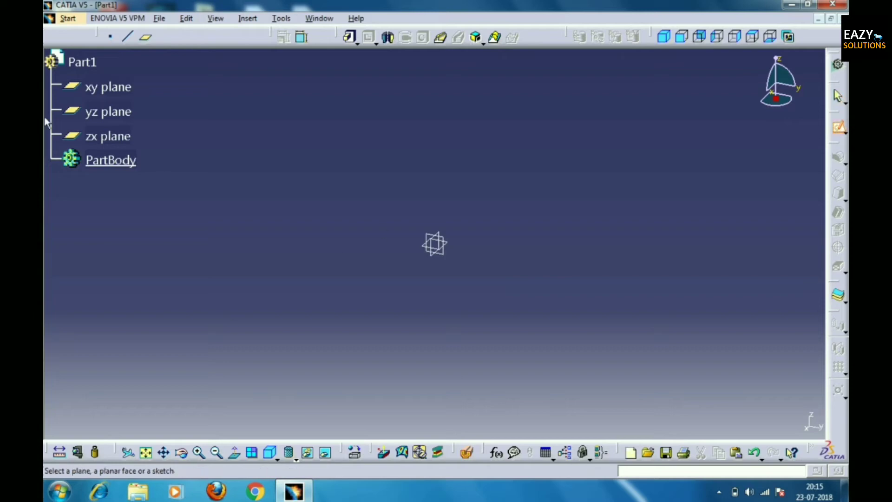
left_click(108, 87)
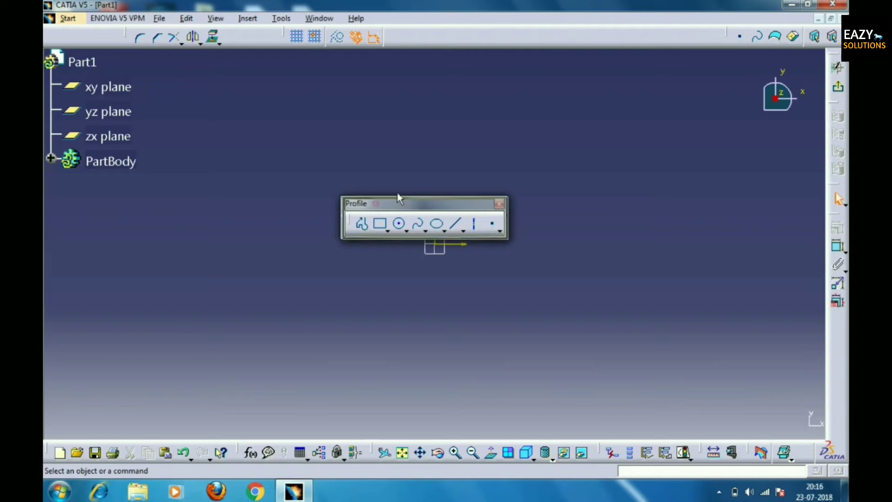
left_click_drag(636, 91, 637, 88)
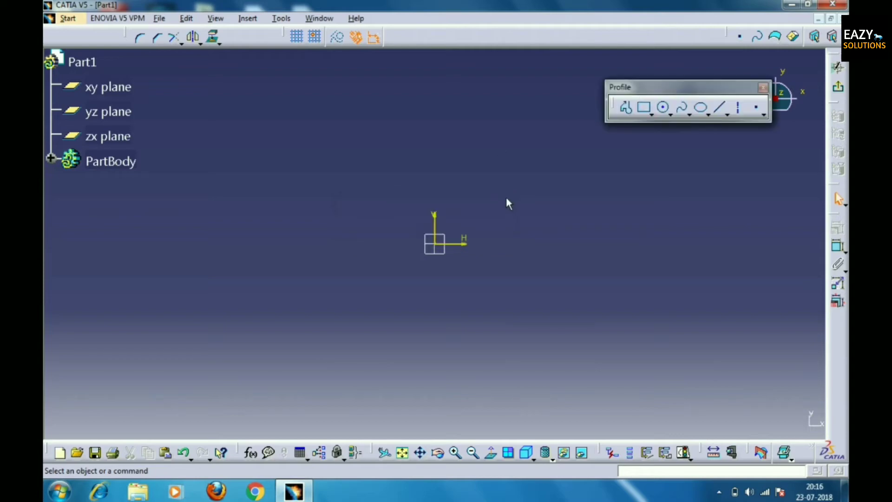
Sketch a closed profile from the origin with a base about 58 mm long, about 63 mm high, with a tangent arc of about 21 mm radius.
left_click(625, 110)
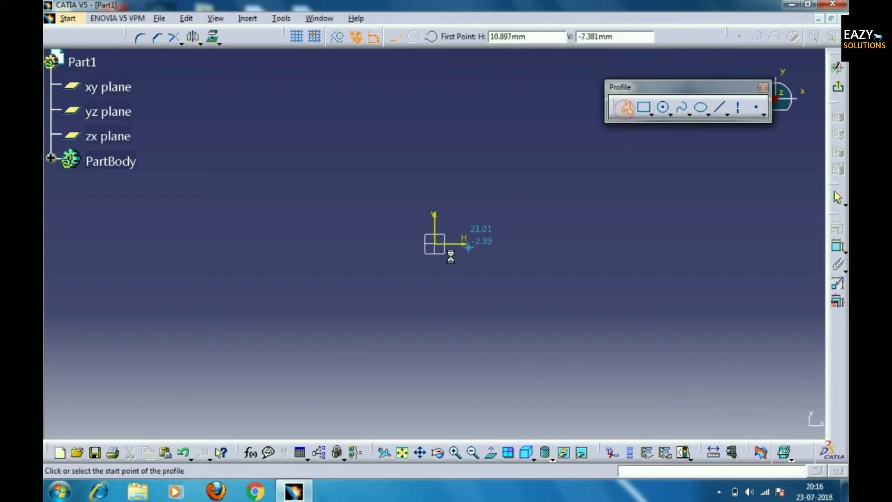
left_click(438, 247)
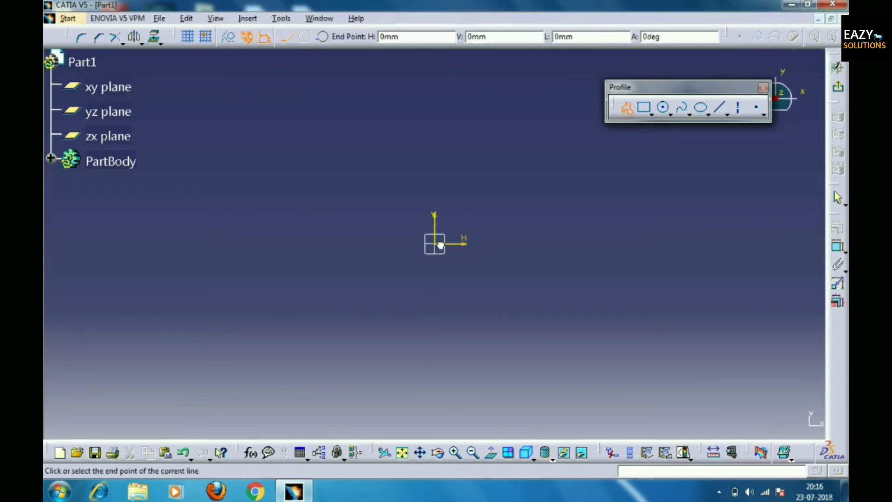
left_click(529, 244)
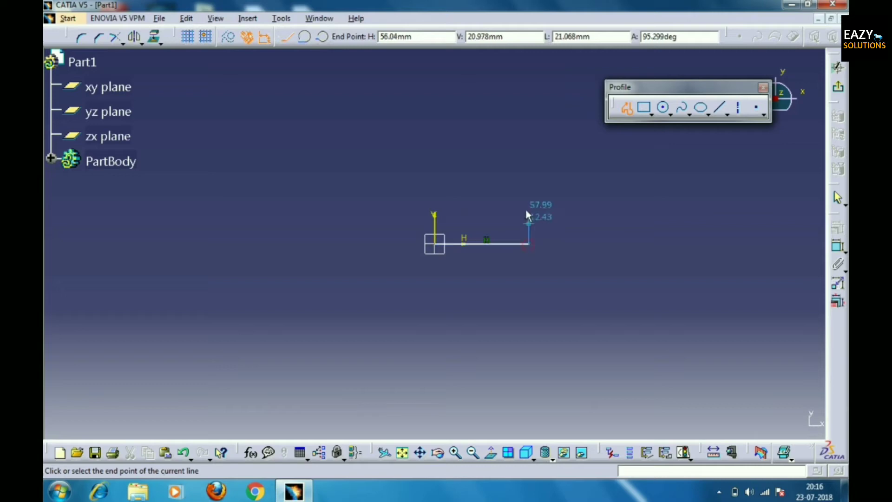
left_click(529, 180)
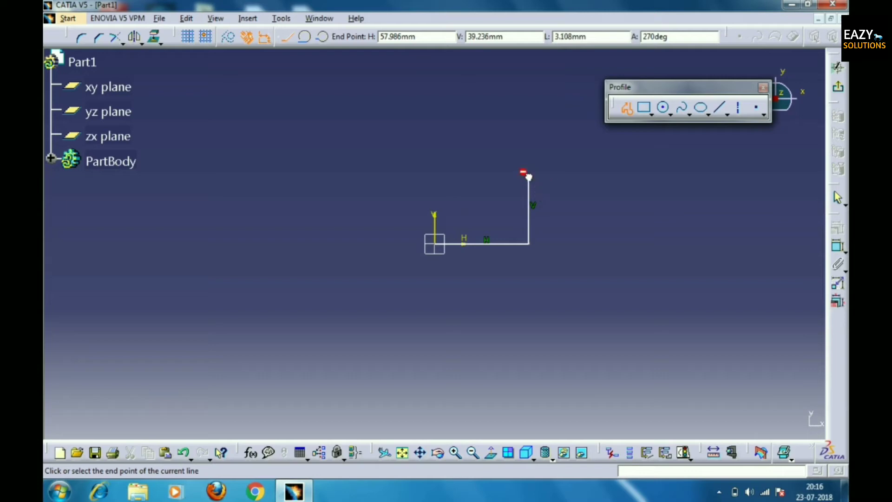
left_click(529, 172)
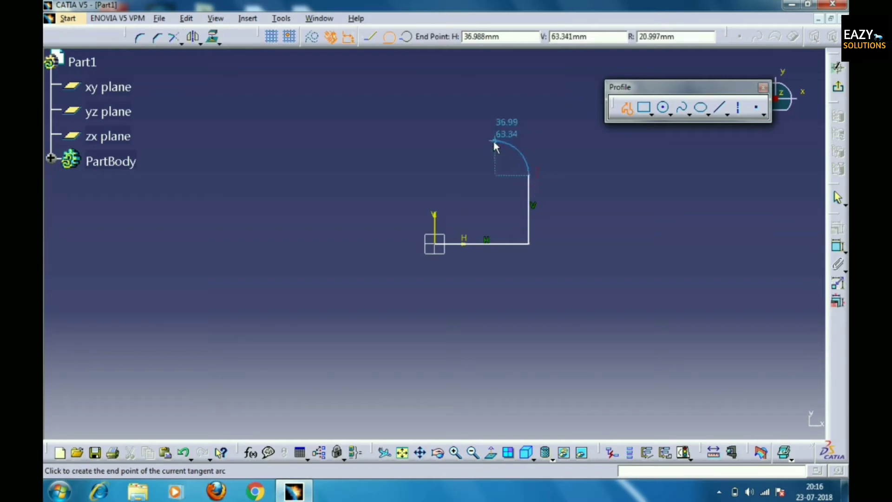
left_click(495, 141)
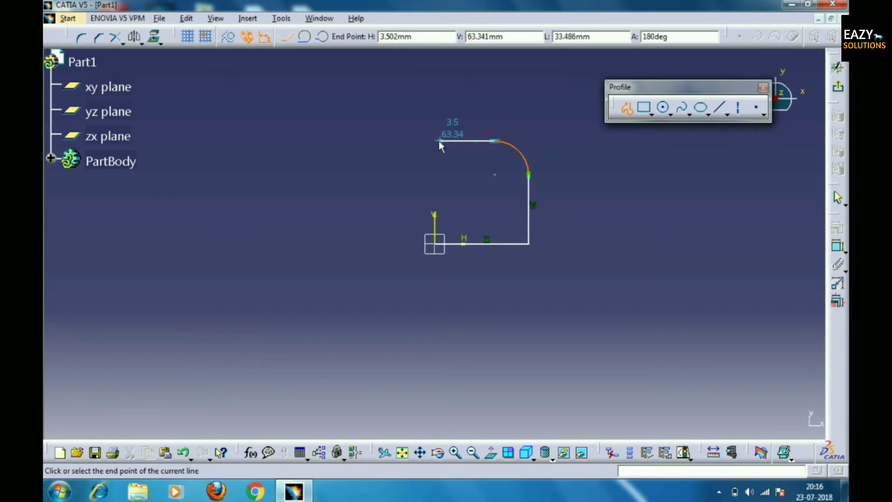
left_click(427, 139)
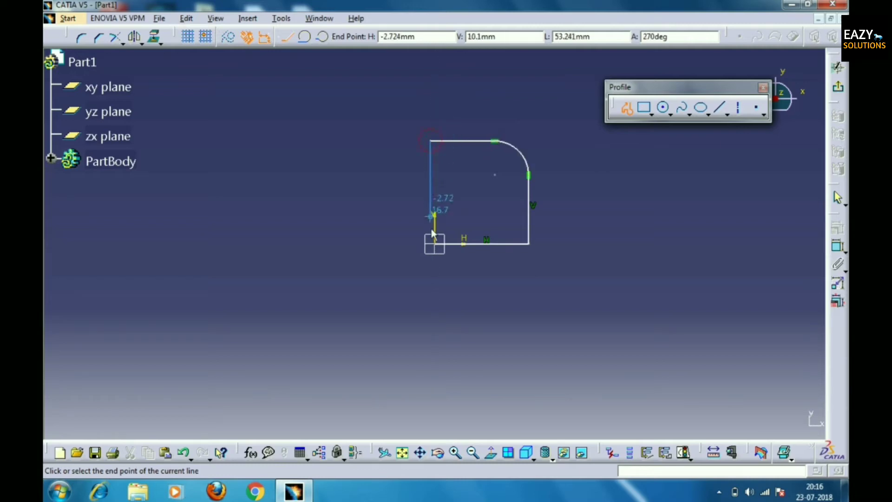
left_click(435, 244)
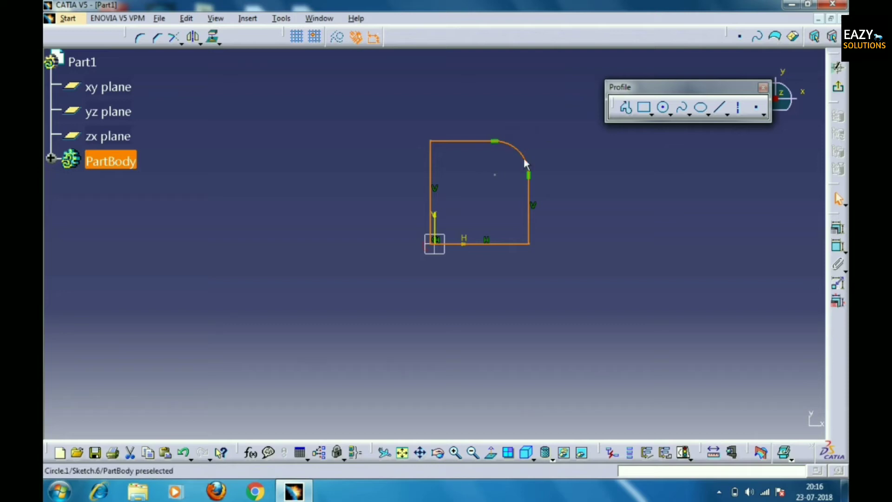
Start a second profile on the horizontal axis beside the first one with a 20 mm line at 180 degrees.
left_click(628, 113)
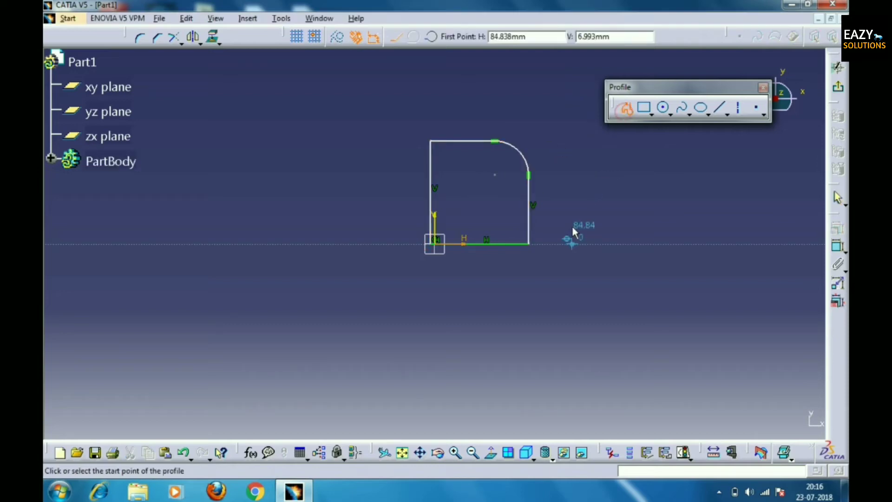
left_click(582, 245)
left_click(549, 37)
type("20")
key("Tab")
type("180")
key("Return")
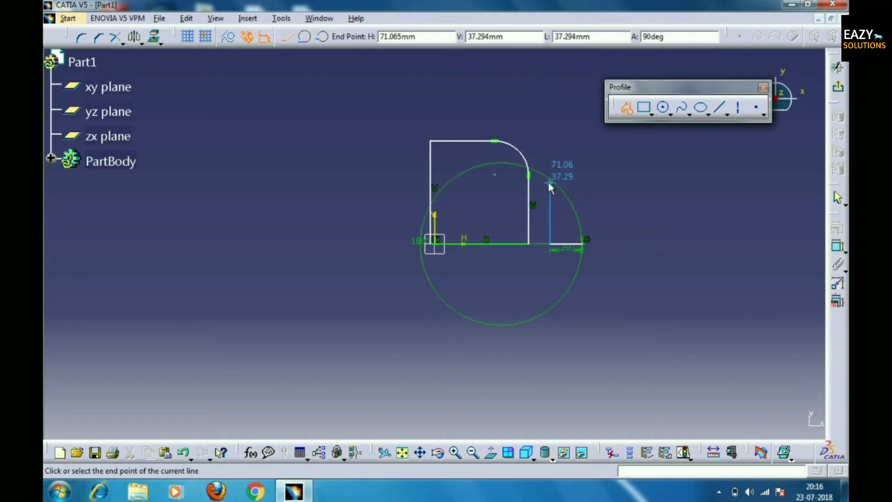
Continue the profile with a 60 mm vertical line and a tangent arc on top, and close it at its start point.
left_click(576, 36)
type("60")
key("Return")
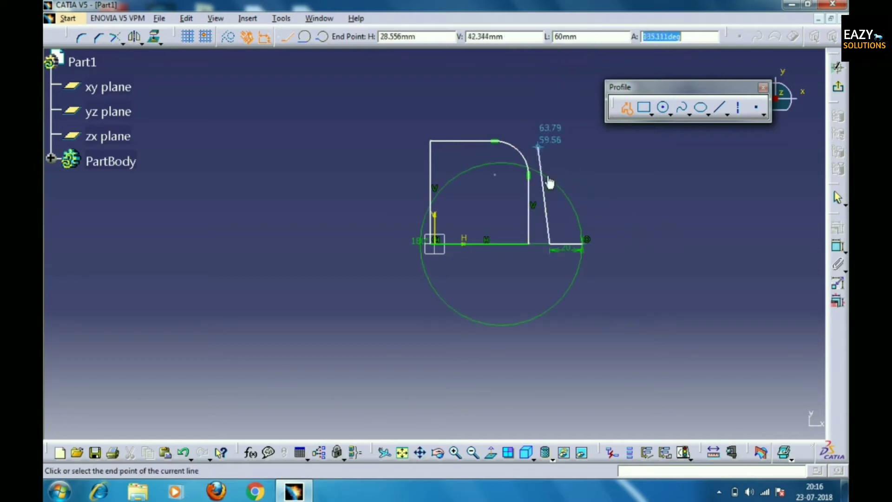
left_click_drag(551, 147, 584, 156)
left_click(583, 148)
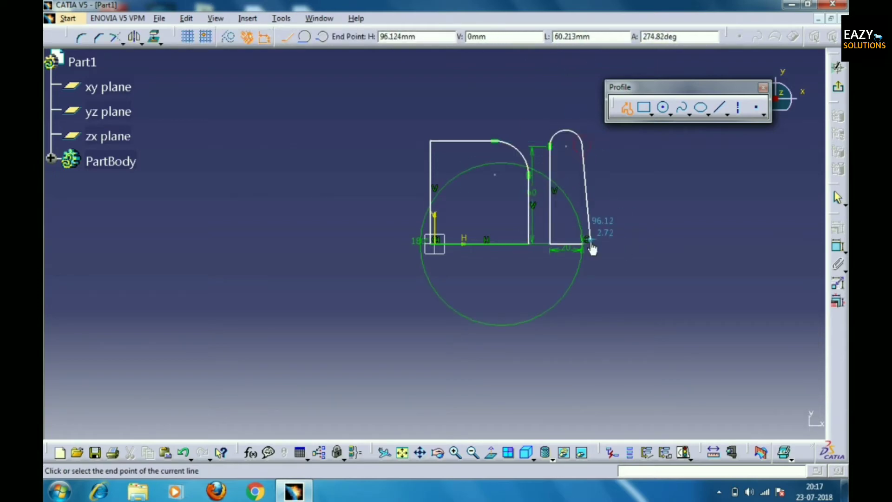
left_click(582, 244)
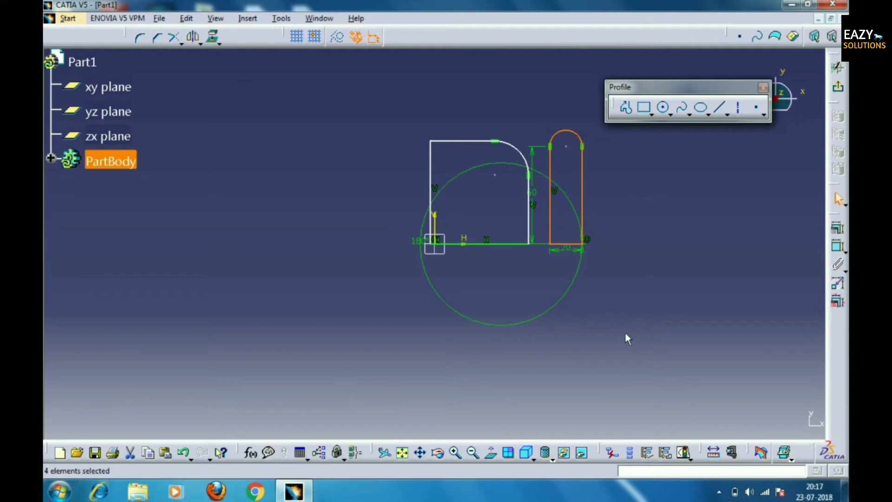
Delete both profiles so that the sketch is empty.
key("Delete")
left_click(529, 209)
key("Delete")
key("ctrl+a")
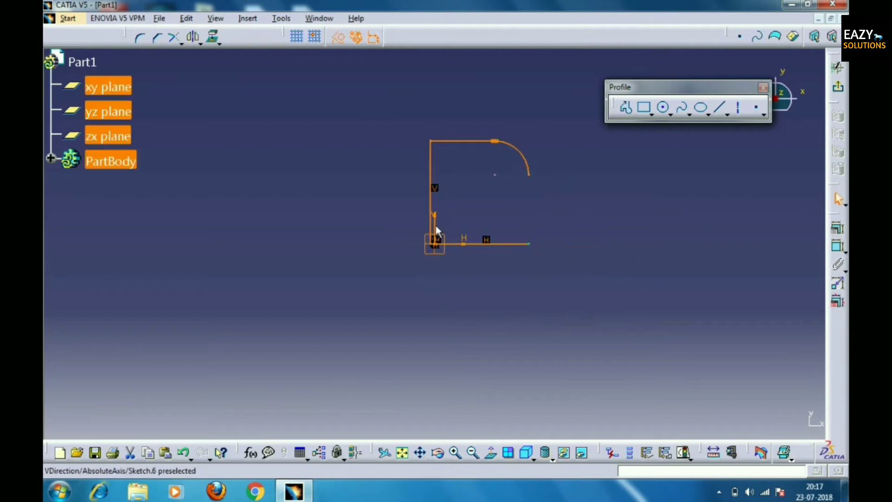
key("Delete")
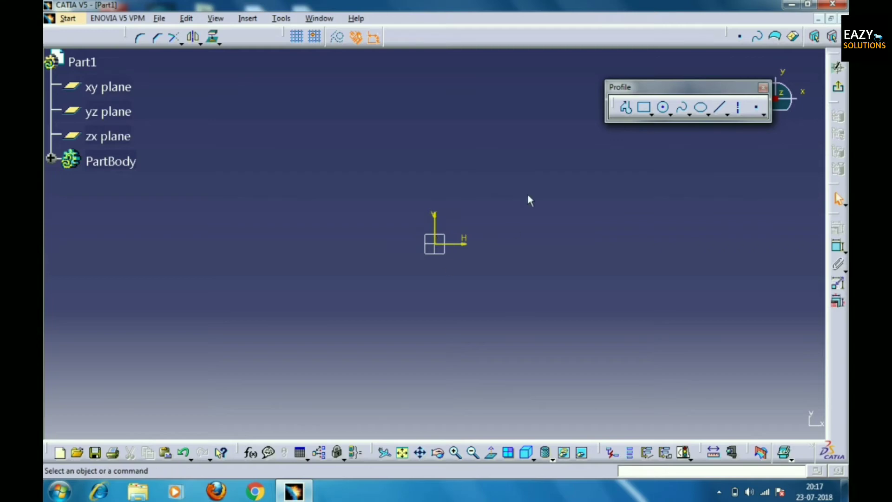
Undo the last deletion and delete the remaining profile elements again.
left_click(643, 108)
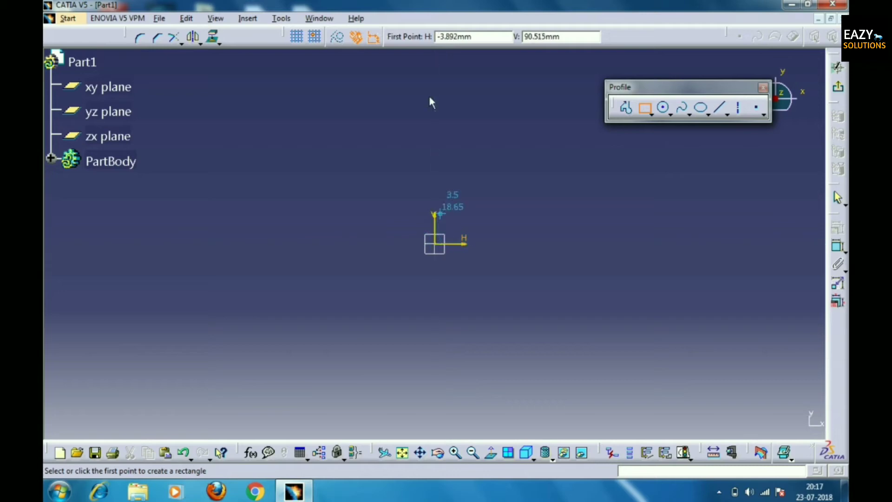
key("ctrl+z")
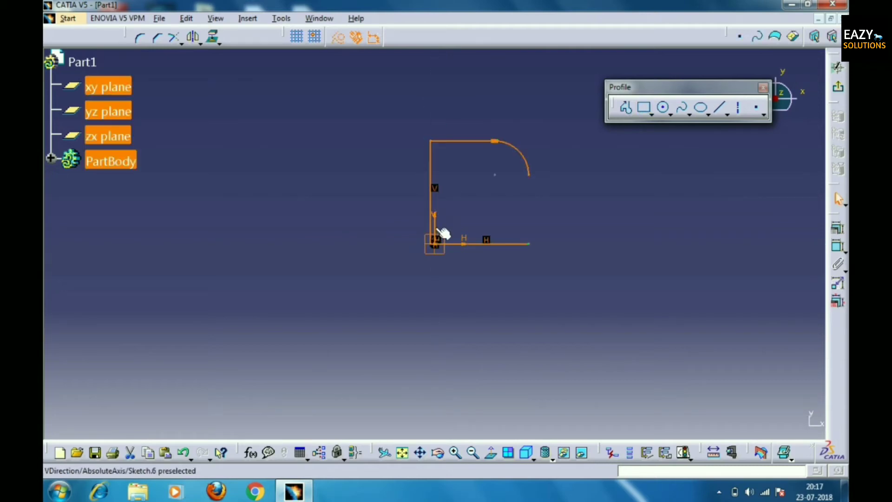
key("Delete")
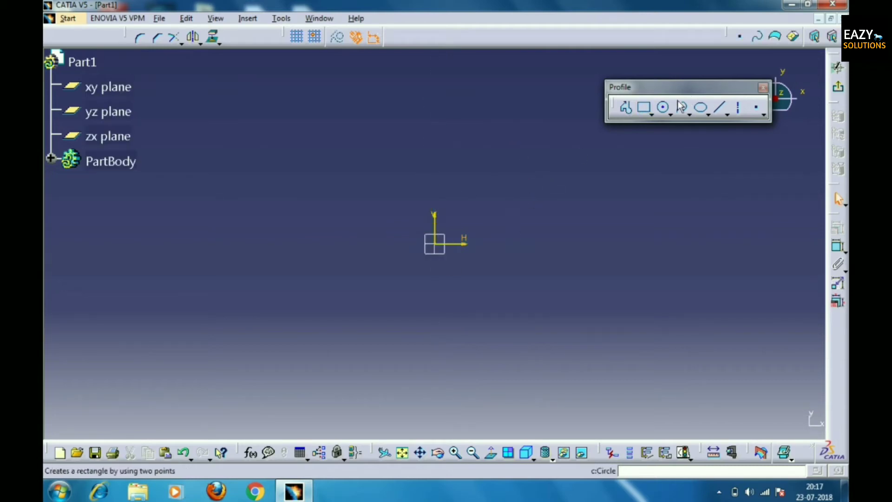
Sketch a rectangle, an oriented rectangle and a parallelogram in a row above the origin.
left_click(644, 108)
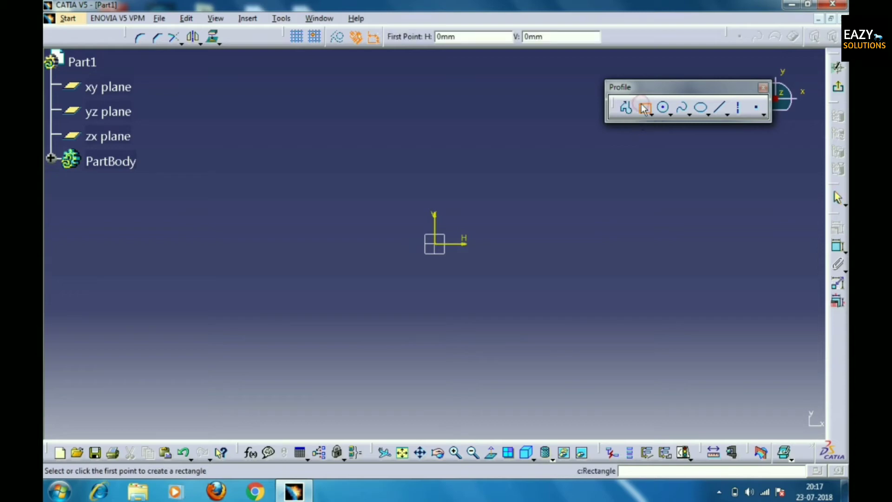
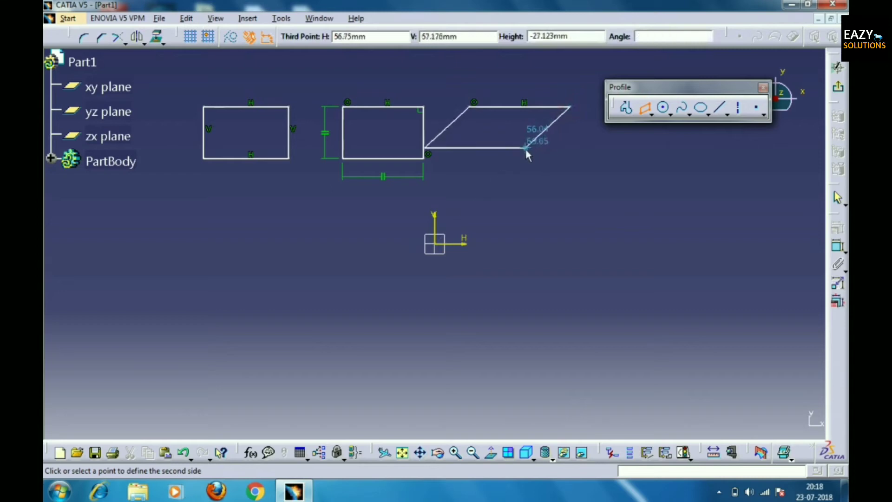
left_click(543, 156)
Sketch a horizontal elongated hole with a radius of about 16 mm below the first rectangle.
left_click(651, 113)
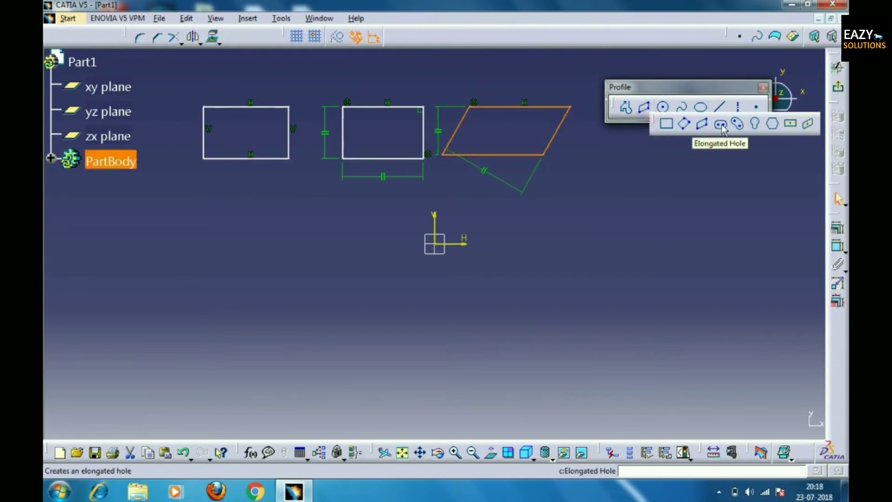
left_click(727, 124)
left_click(197, 264)
left_click(296, 264)
left_click(298, 238)
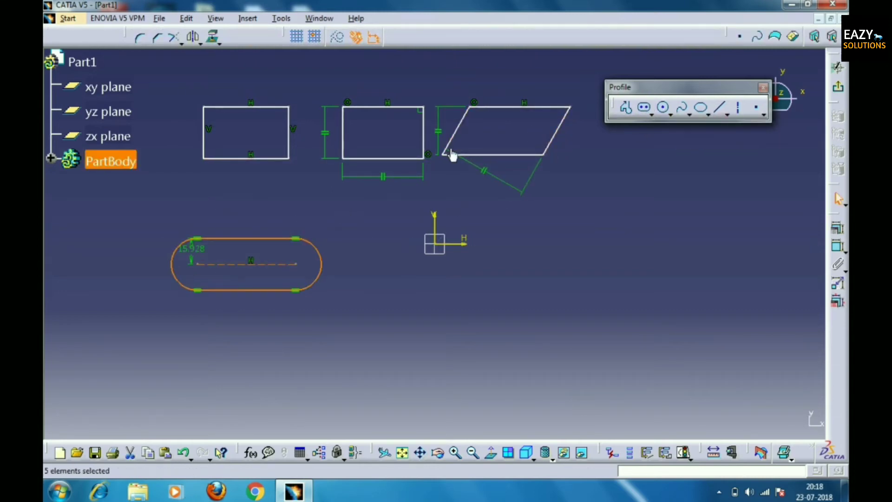
Sketch a smaller vertical elongated hole between the horizontal elongated hole and the origin.
left_click(644, 107)
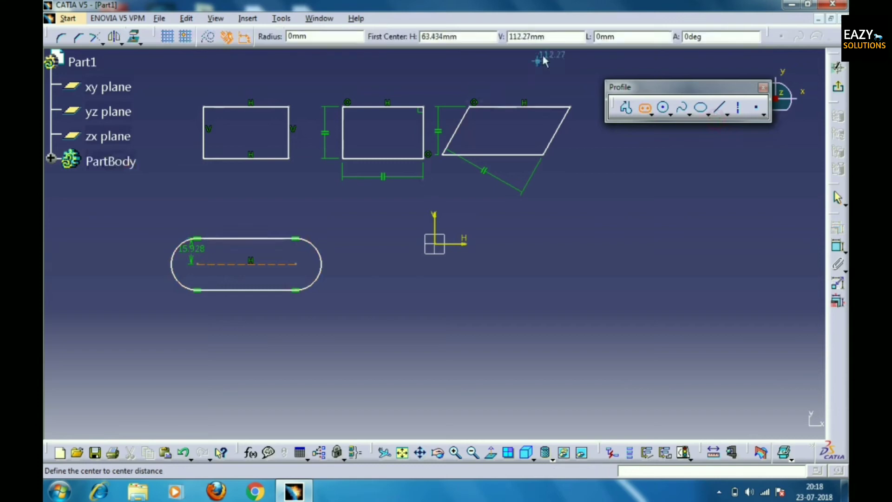
left_click(360, 264)
left_click(360, 231)
left_click(375, 251)
Sketch a cylindrical elongated hole with a radius of about 16 mm, arching beside the origin below the parallelogram.
left_click(652, 114)
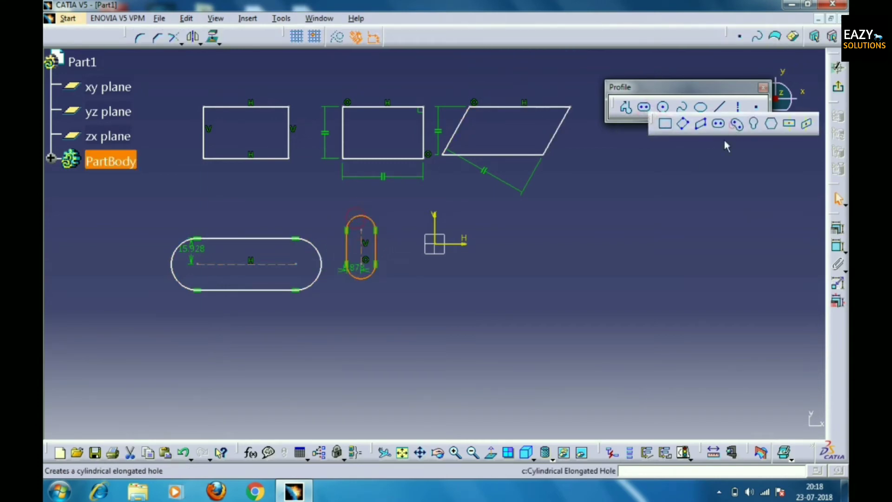
left_click(736, 124)
left_click(523, 256)
left_click(556, 254)
left_click(490, 259)
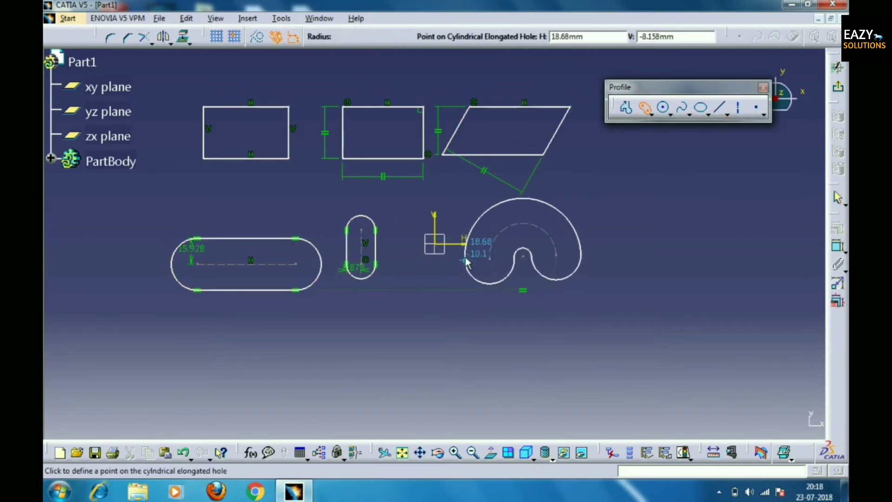
left_click(466, 254)
Sketch a small upright keyhole profile beyond the cylindrical elongated hole, away from the origin.
left_click(652, 114)
left_click(737, 123)
left_click(699, 202)
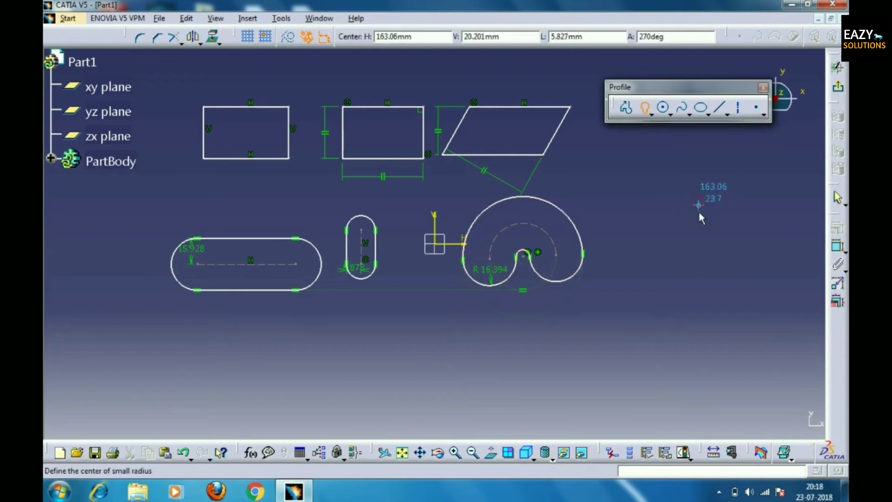
left_click(699, 221)
left_click(704, 221)
left_click(713, 199)
Sketch a hexagon in the free area below the horizontal elongated hole.
scroll(478, 219, "up", 3)
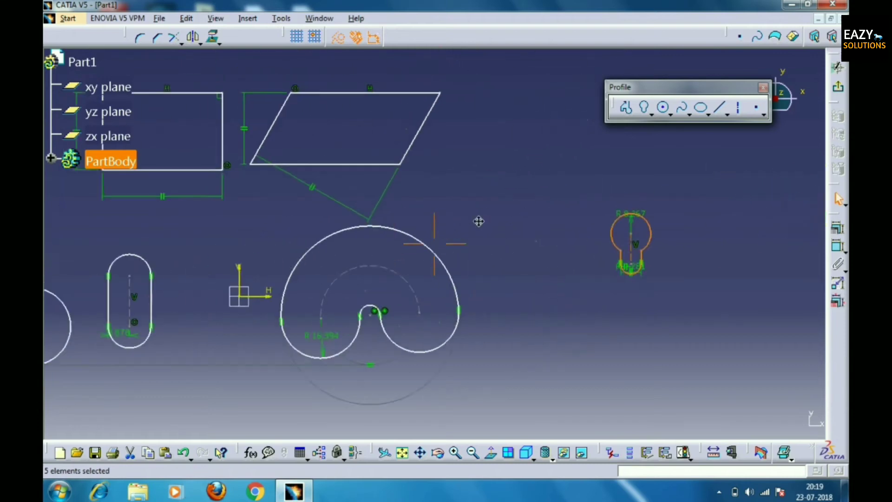
scroll(434, 243, "down", 5)
middle_click_drag(567, 292, 616, 267)
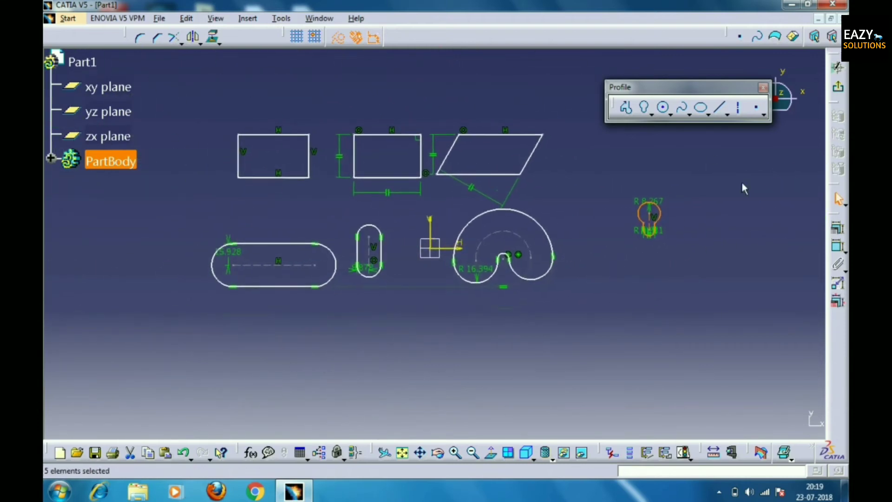
left_click(652, 114)
left_click(768, 124)
left_click(305, 349)
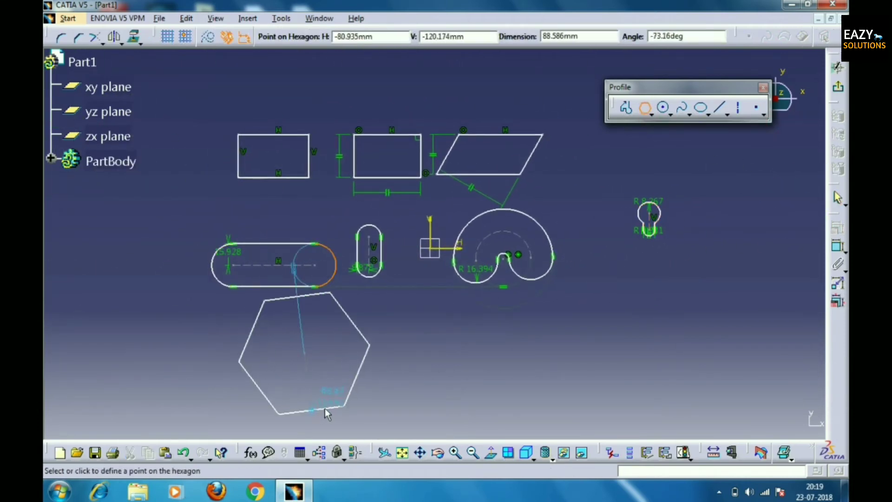
left_click(328, 394)
Sketch a second, larger hexagon that encloses the keyhole profile.
left_click(644, 113)
left_click(608, 339)
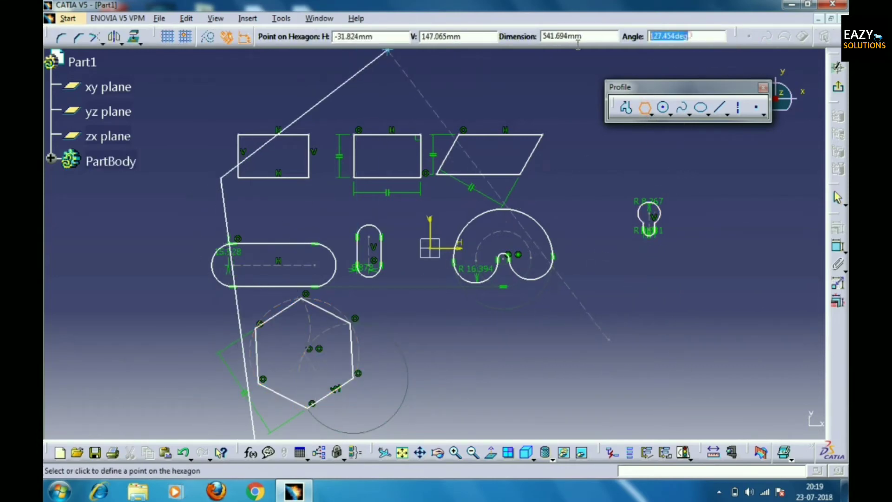
left_click(516, 336)
left_click(723, 315)
left_click(522, 116)
key("Delete")
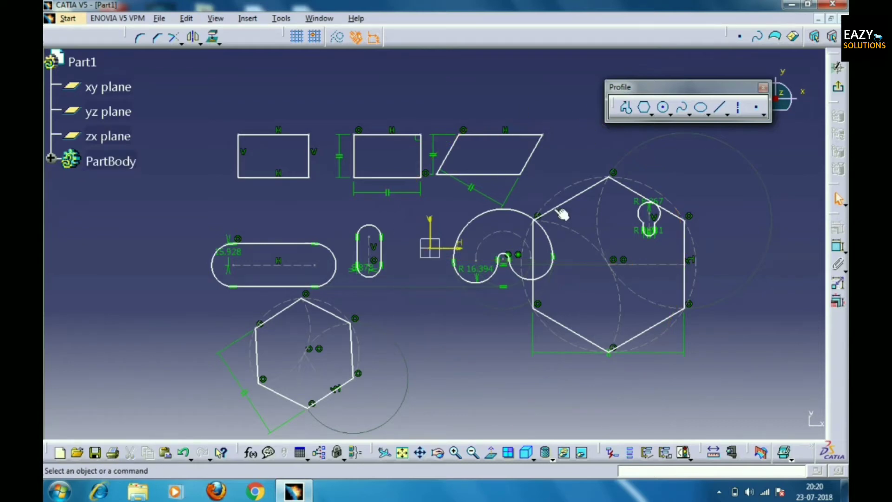
Sketch a small centered rectangle in the free area below the origin, centered just under the coordinate axes.
left_click(652, 114)
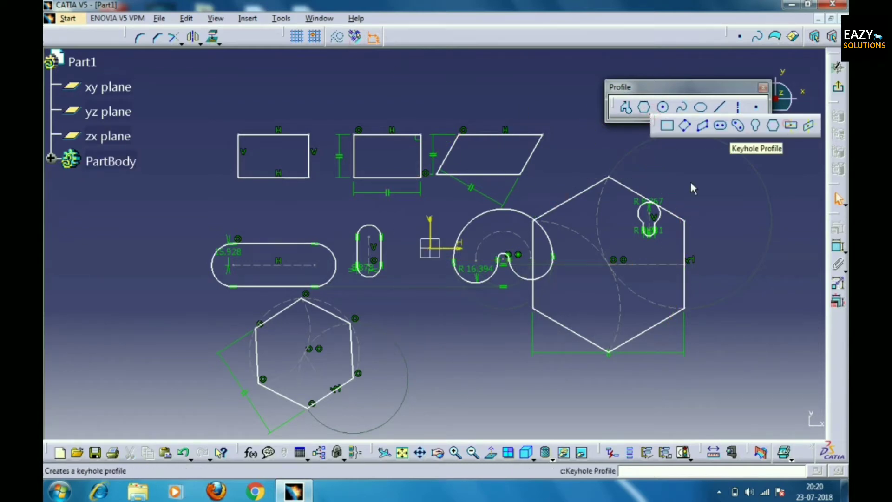
left_click(791, 126)
scroll(483, 296, "up", 2)
scroll(484, 296, "up", 3)
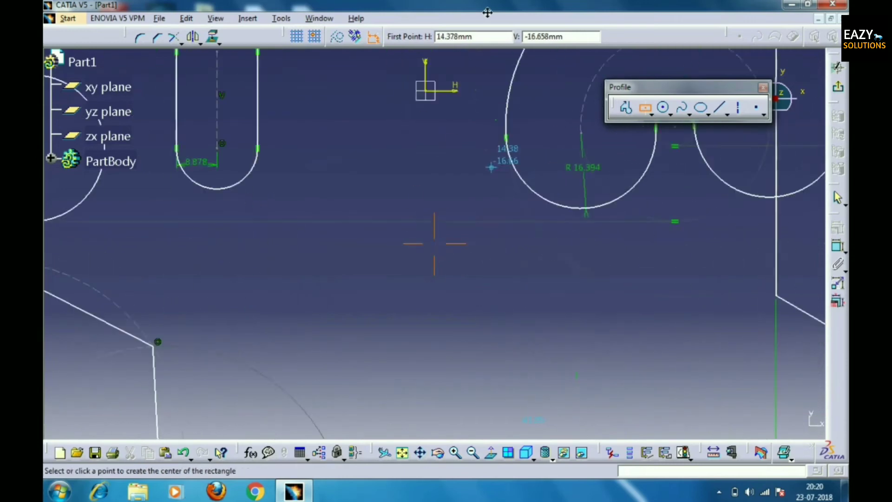
left_click(425, 300)
left_click(568, 359)
Sketch a second, much larger centered rectangle in the empty area below all the other shapes.
scroll(483, 228, "down", 5)
left_click(509, 372)
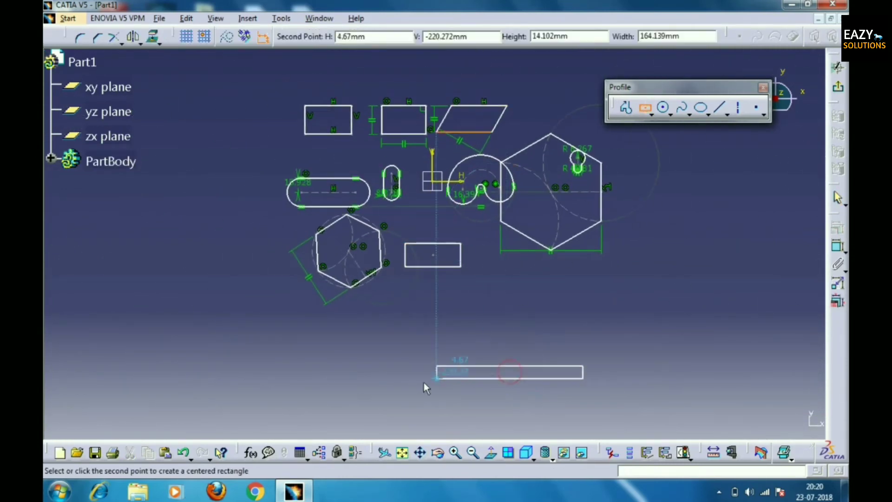
left_click(619, 329)
Sketch two centered parallelograms, one around the large rectangle's upper right corner, one where its upper edge meets the V axis.
left_click(652, 114)
left_click(811, 125)
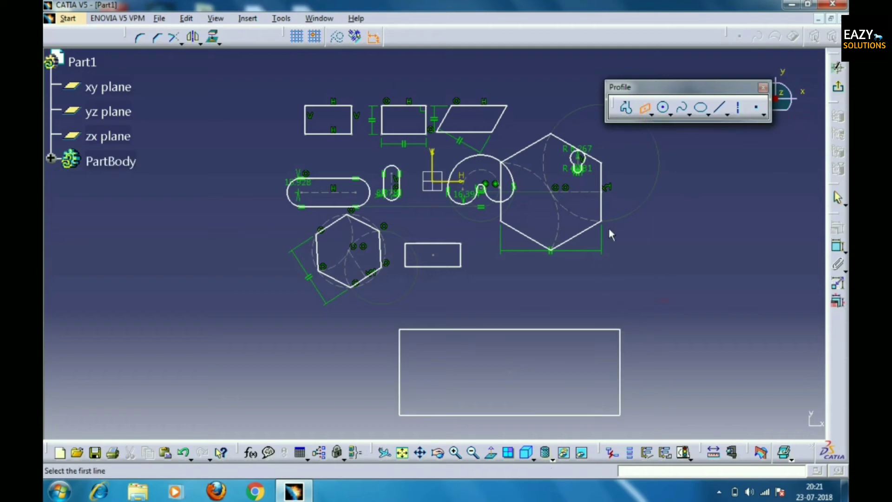
key("Escape")
left_click(620, 367)
left_click(668, 388)
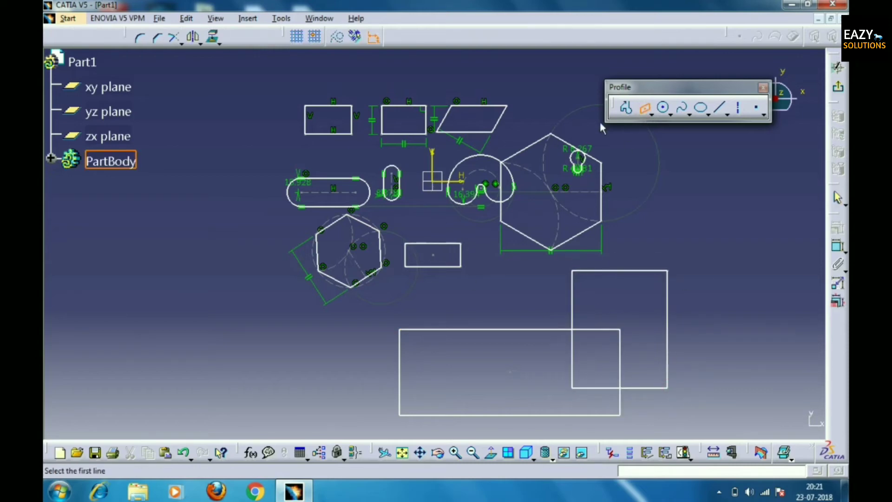
left_click(606, 329)
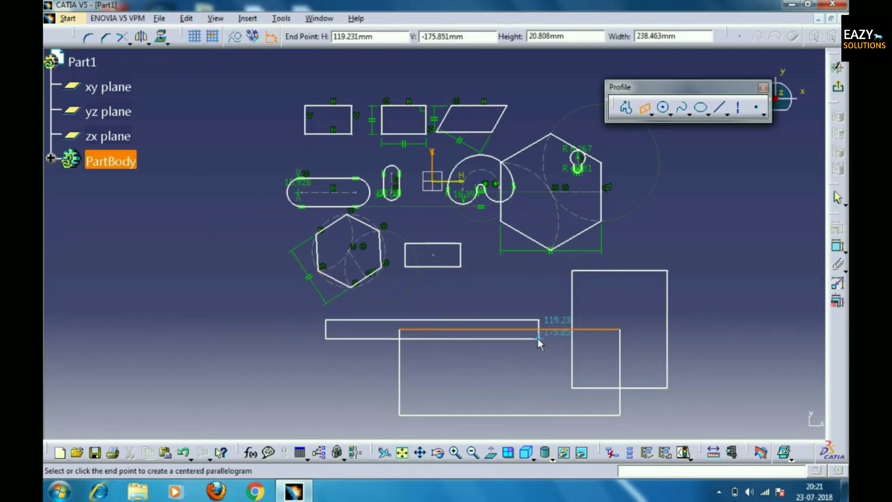
left_click(526, 360)
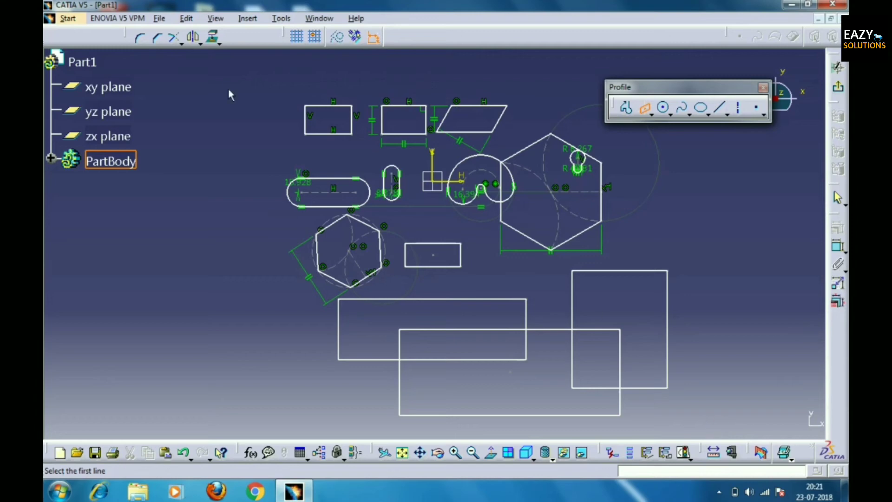
Delete all the geometry in the sketch.
key("ctrl+a")
key("Delete")
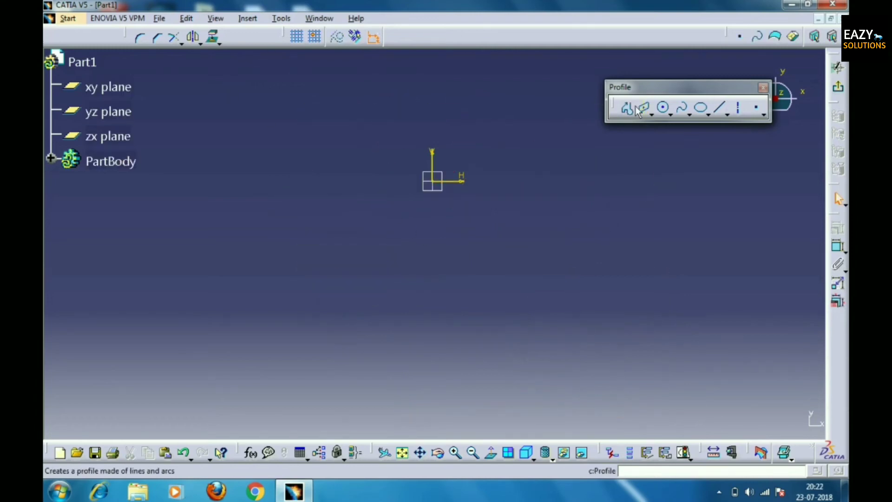
Sketch a single sloping profile line from the origin down to the right.
left_click(720, 108)
left_click(625, 108)
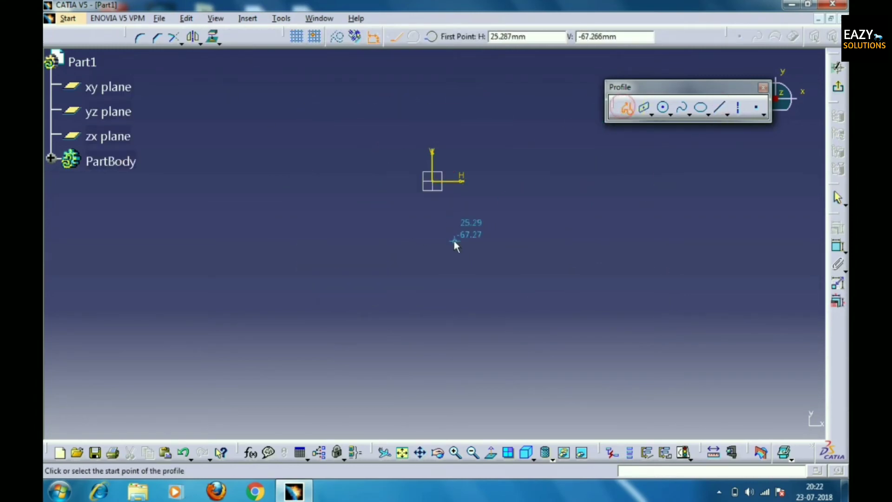
left_click(580, 268)
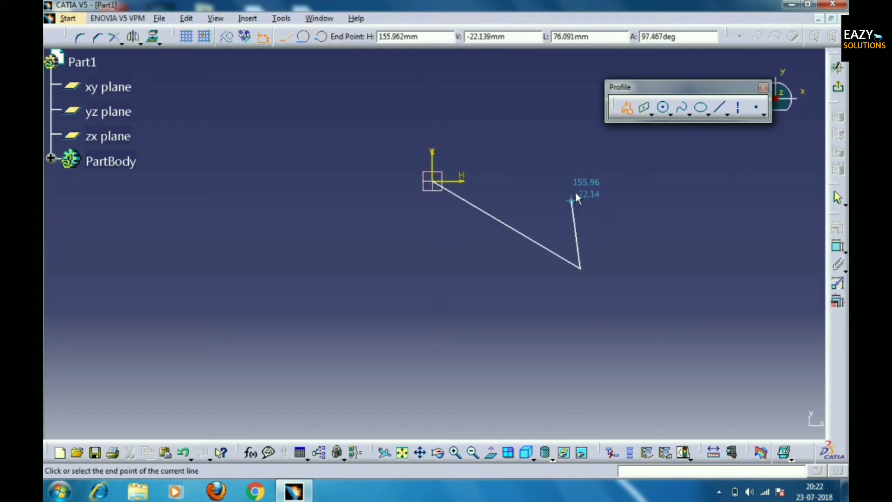
left_click(627, 108)
left_click(644, 110)
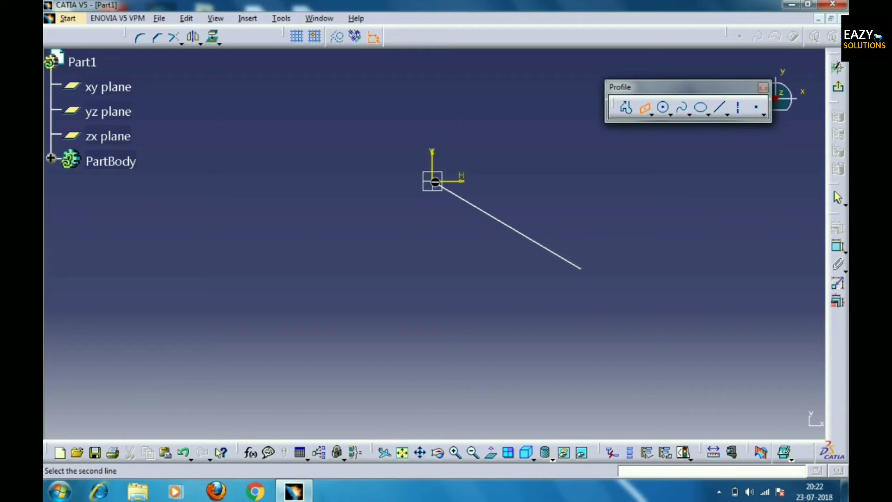
Sketch a horizontal profile line about 100 mm long from the origin along the H axis.
left_click(623, 108)
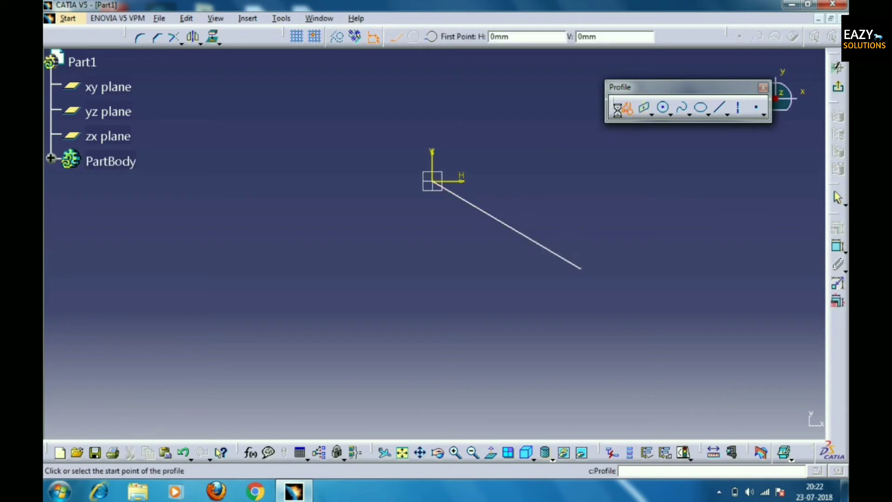
left_click(433, 181)
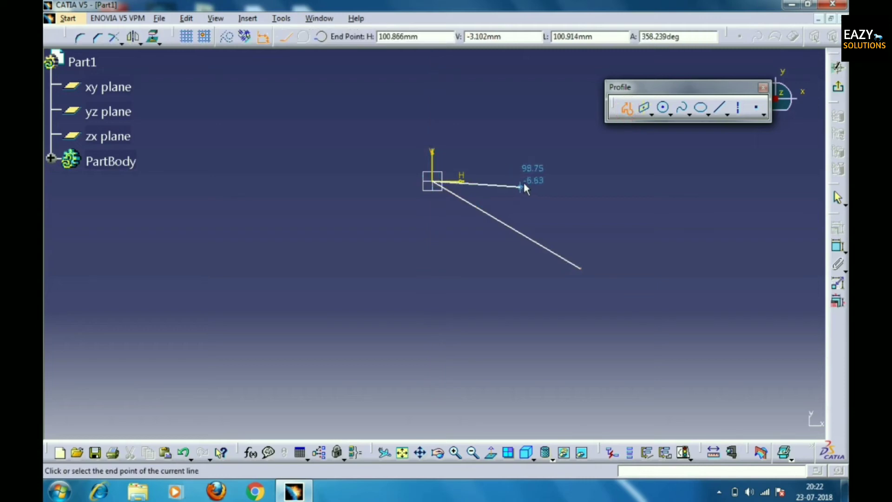
double_click(523, 181)
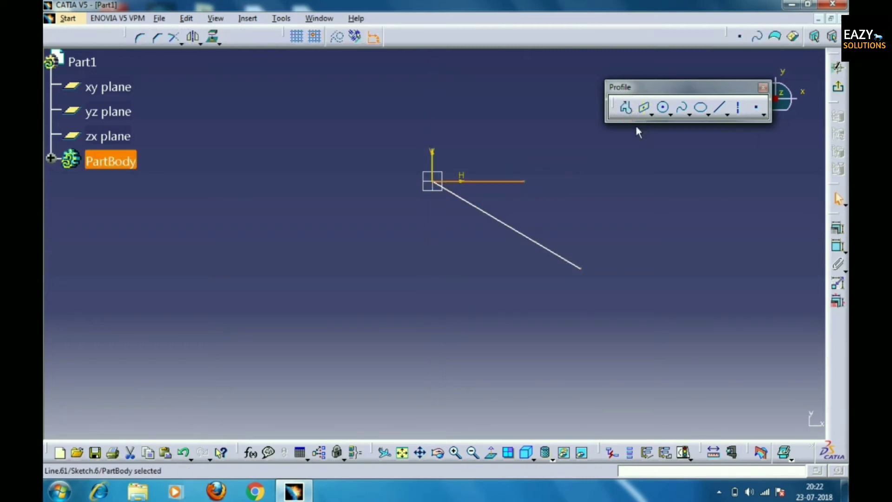
Sketch a centered parallelogram around the origin using the sloping and horizontal lines as directions, and delete all the geometry.
left_click(644, 107)
left_click(487, 216)
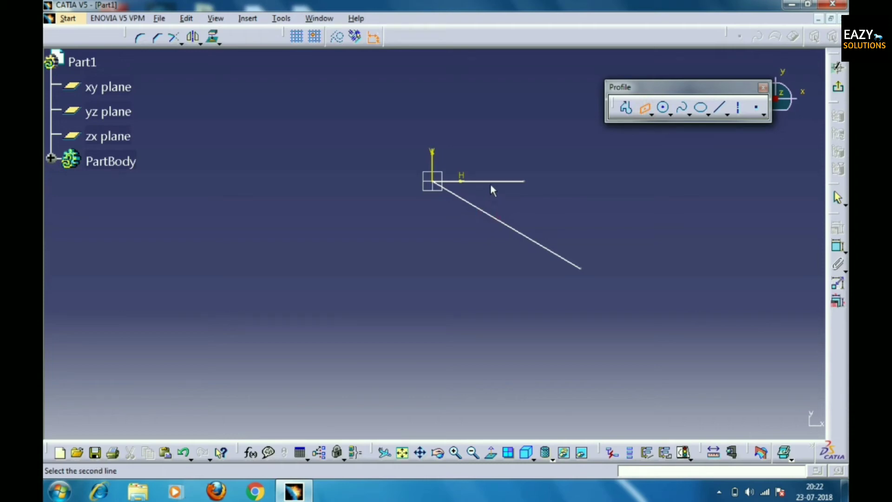
left_click(491, 181)
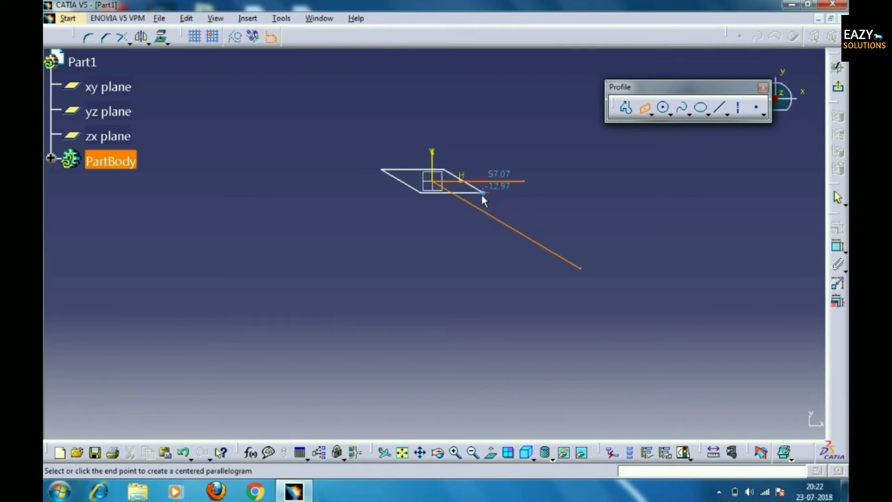
left_click(437, 226)
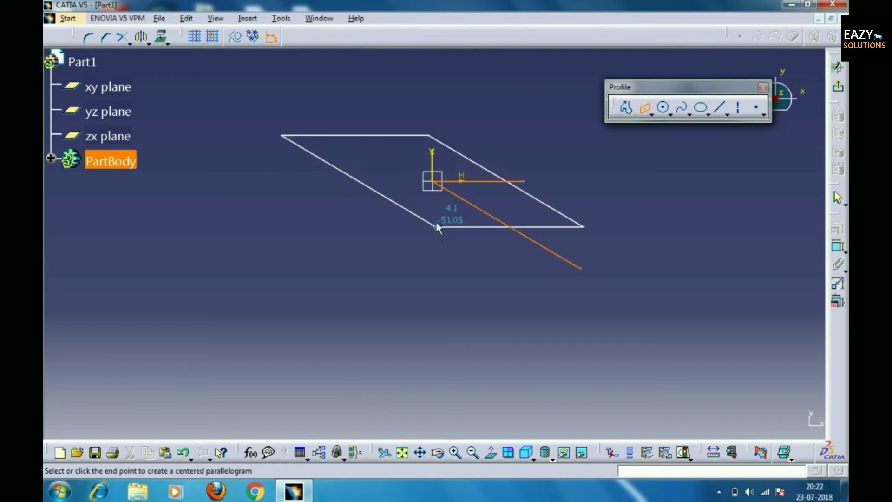
left_click(406, 245)
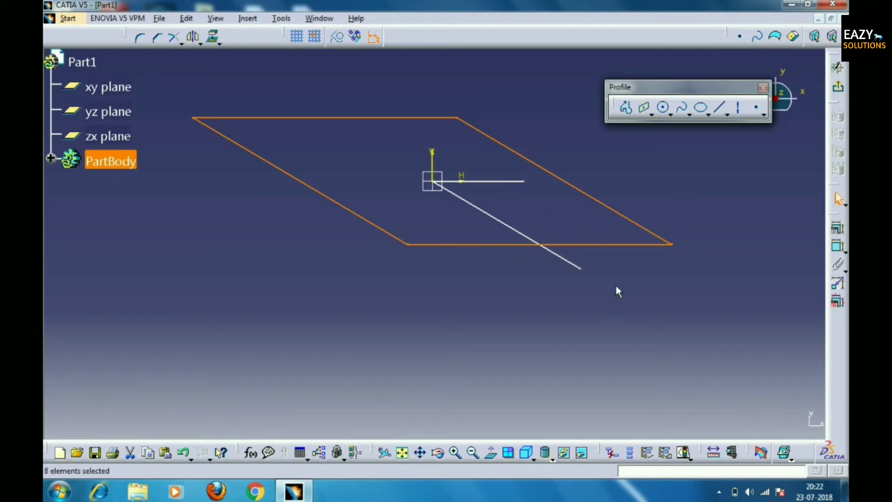
key("Delete")
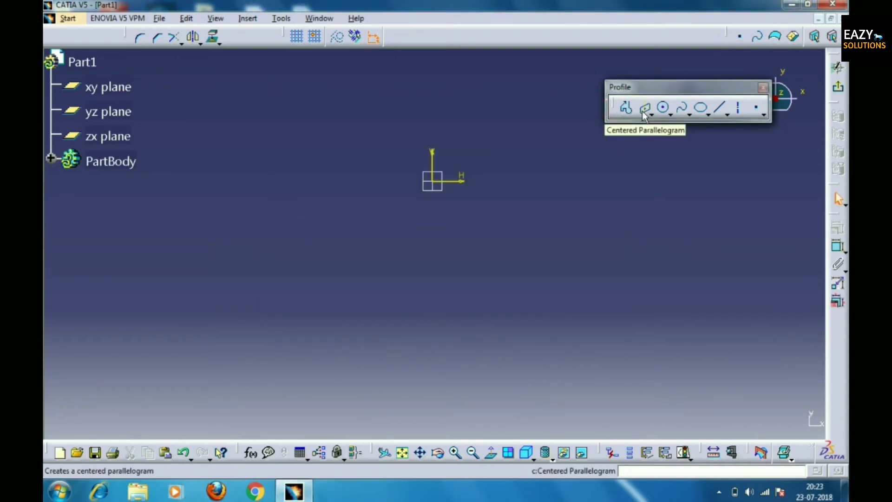
Sketch a small circle by center and radius, far to the left of the origin and above the H axis.
left_click(669, 115)
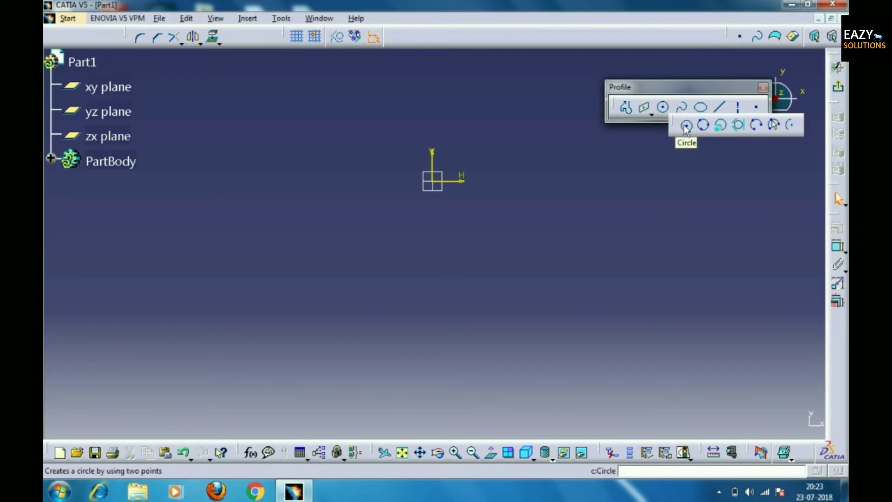
left_click(684, 125)
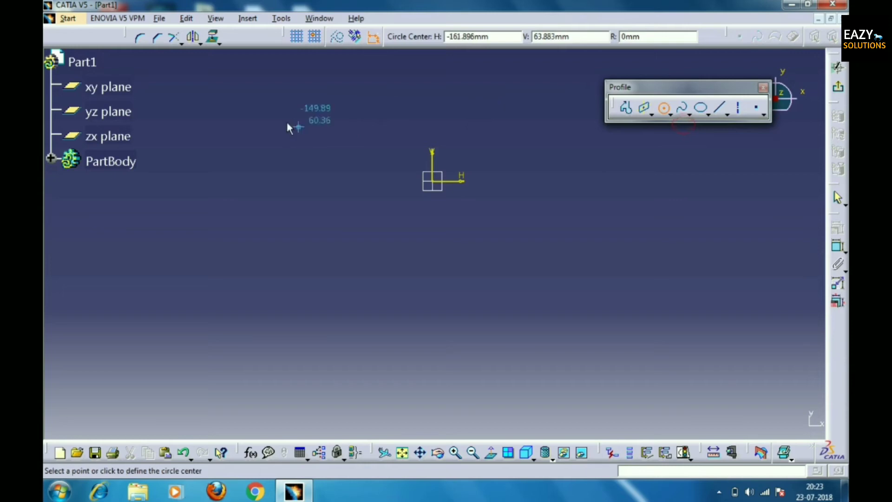
left_click(202, 101)
left_click(204, 128)
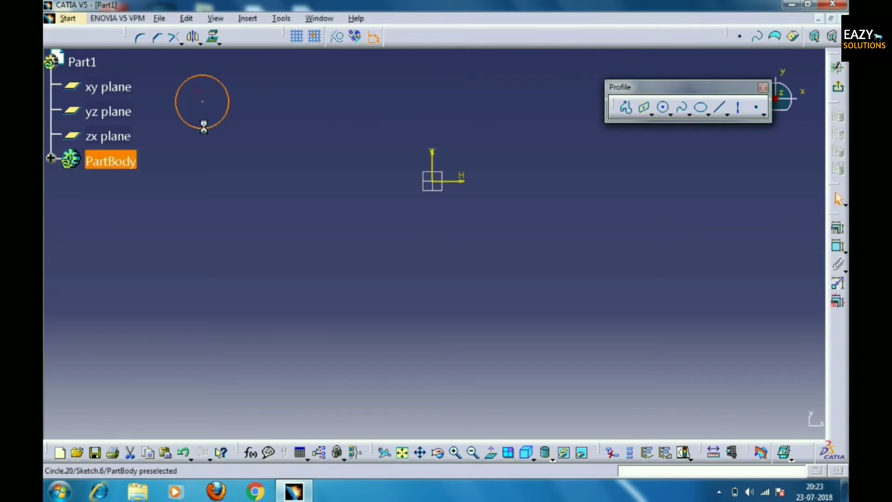
Sketch a three-point circle with a radius of about 48 mm between the small circle and the origin.
left_click(670, 114)
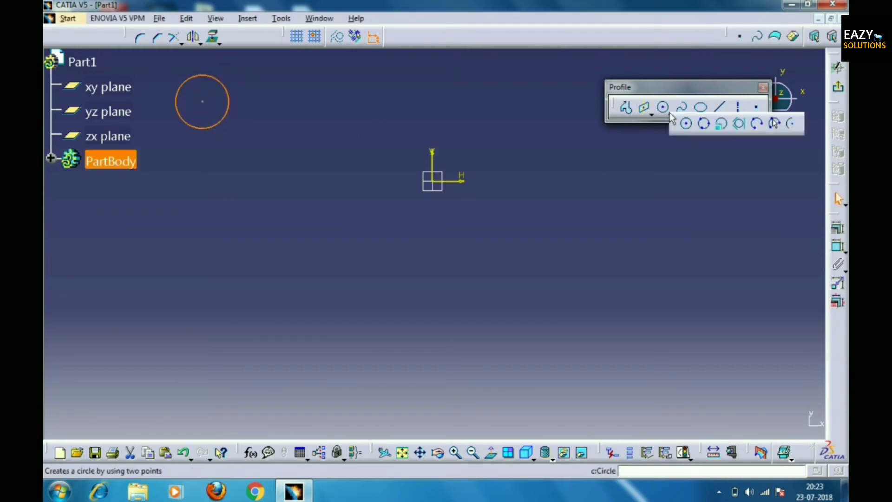
left_click(700, 126)
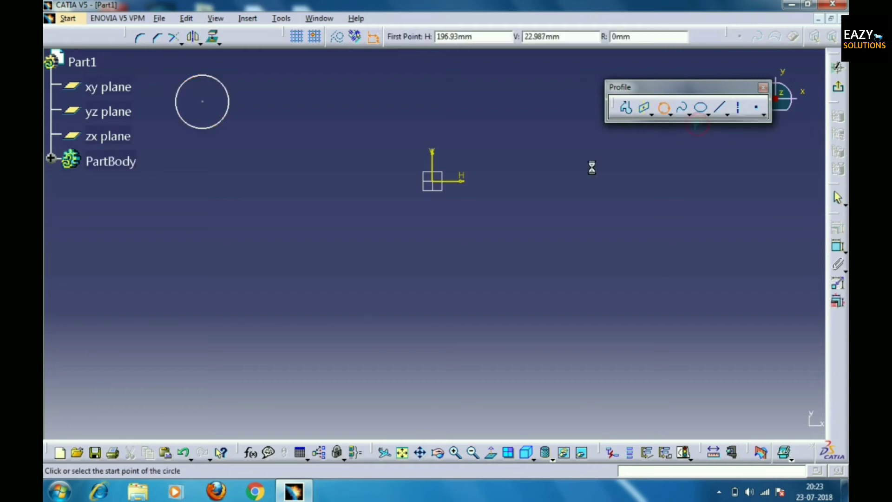
left_click(298, 121)
left_click(387, 122)
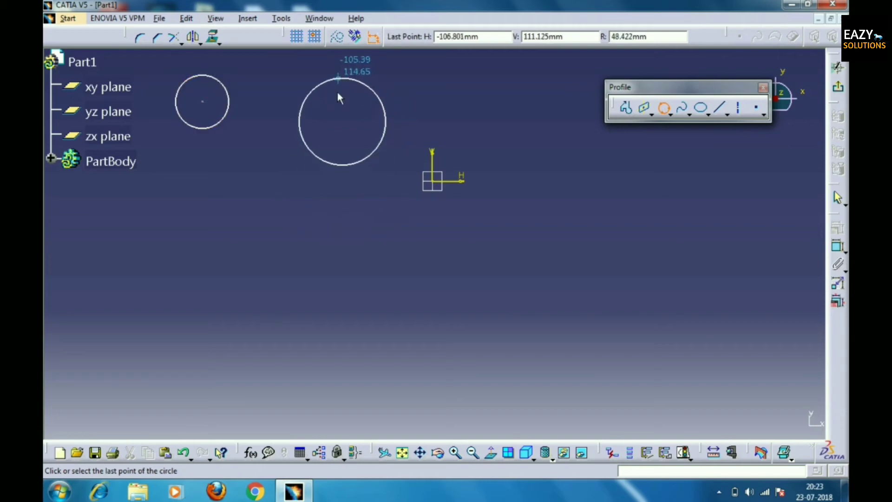
left_click(345, 166)
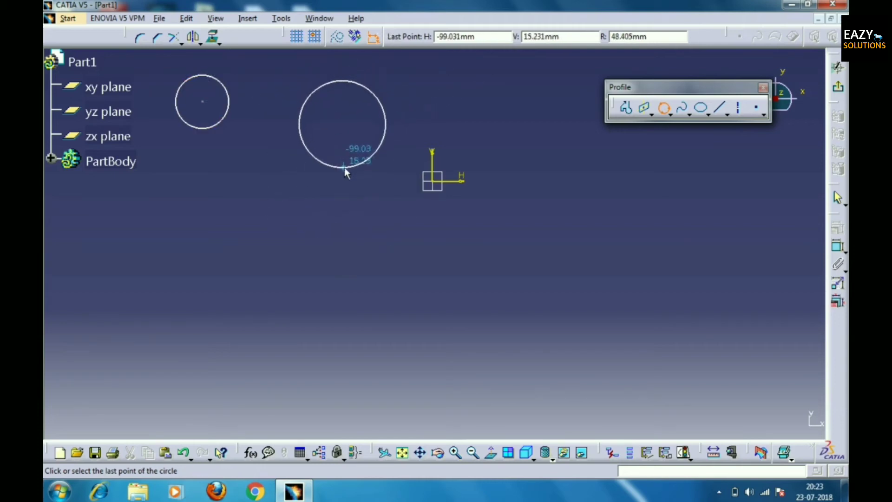
Sketch two upright rectangles side by side with a shared edge, below the small circle.
left_click(669, 114)
left_click(649, 114)
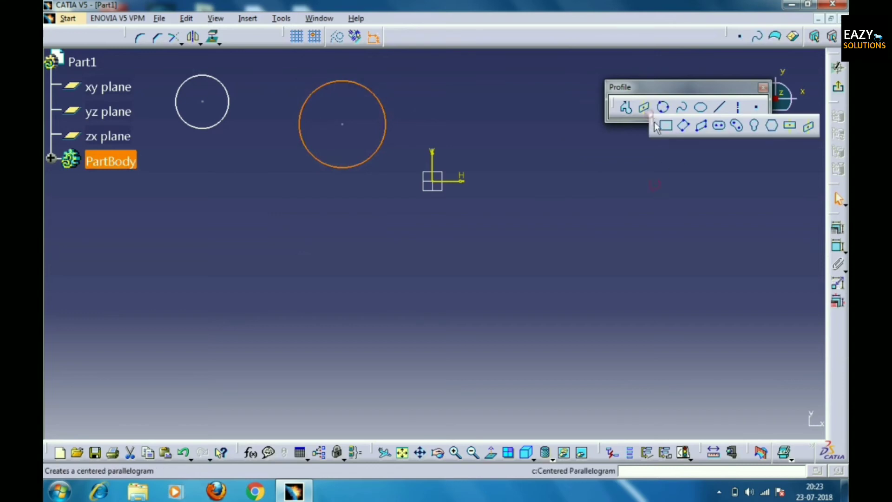
left_click(665, 121)
left_click(177, 242)
left_click(219, 353)
left_click(219, 243)
left_click(260, 353)
Sketch a three-point circle through the outer top corners of the two adjoining rectangles.
left_click(664, 108)
left_click(177, 243)
left_click(260, 242)
left_click(219, 200)
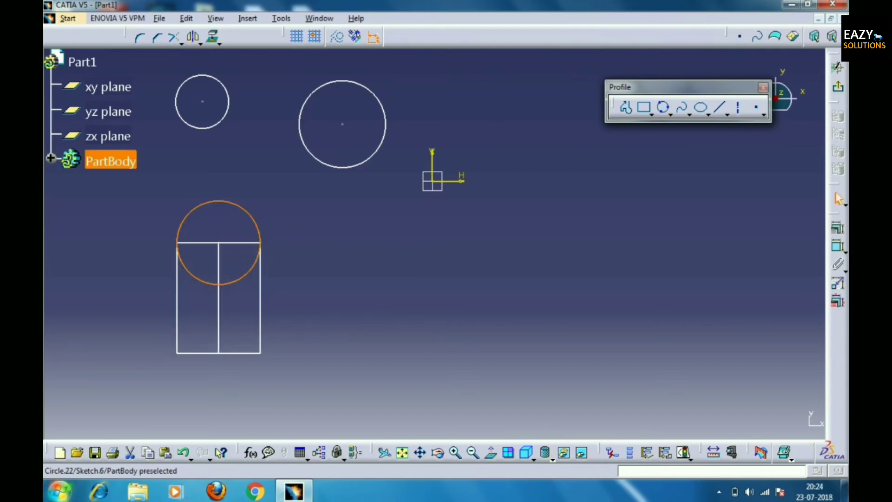
Delete the two adjoining rectangles together with the circle across their top edges.
left_click_drag(169, 183, 274, 367)
key("Delete")
Create a circle using coordinates with its center at H 50 mm, V 50 mm and a radius of 40 mm.
left_click(652, 114)
left_click(671, 115)
left_click(720, 124)
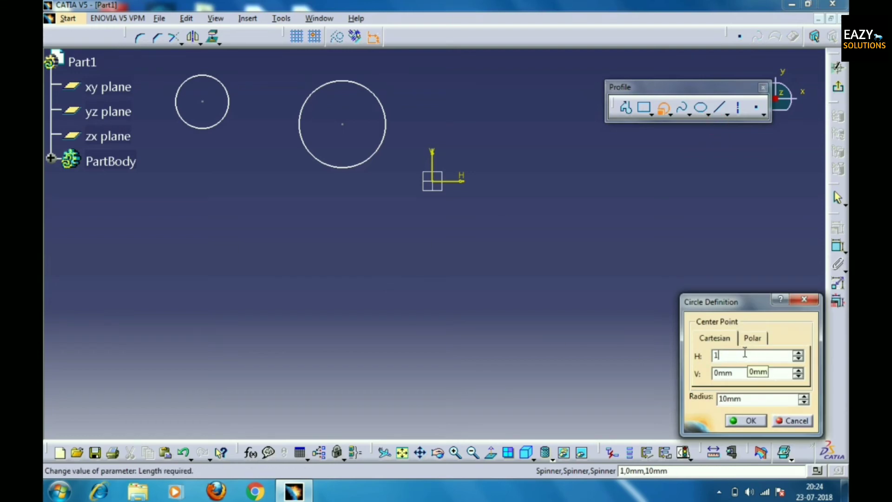
type("50")
key("Tab")
type("50")
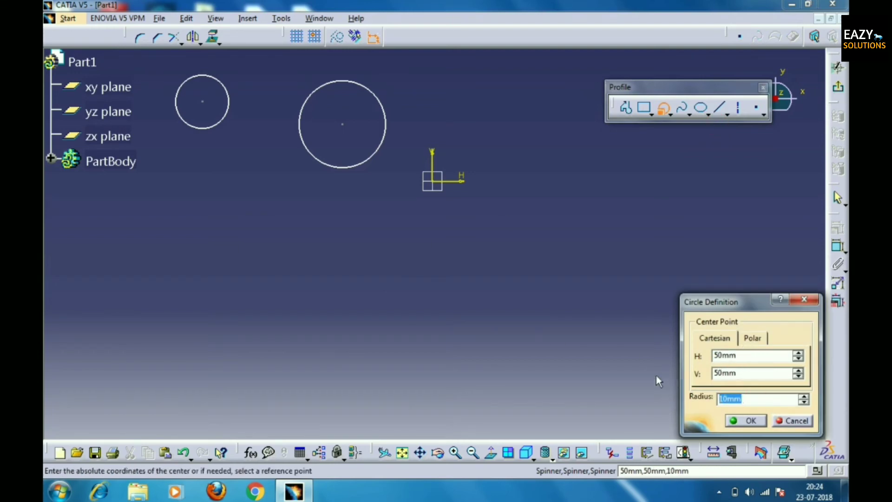
type("40")
key("Return")
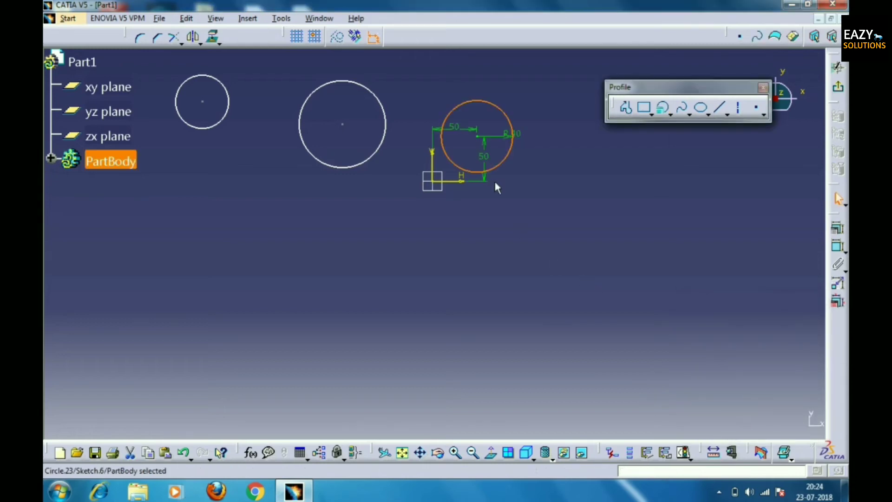
left_click(545, 228)
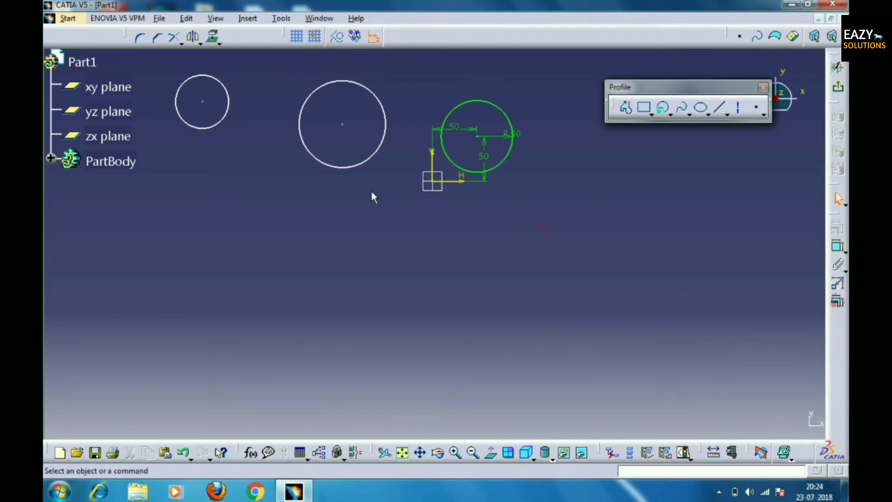
Sketch an open profile of three connected lines below the three-point circle, starting with a horizontal line and folding back underneath it.
left_click(668, 114)
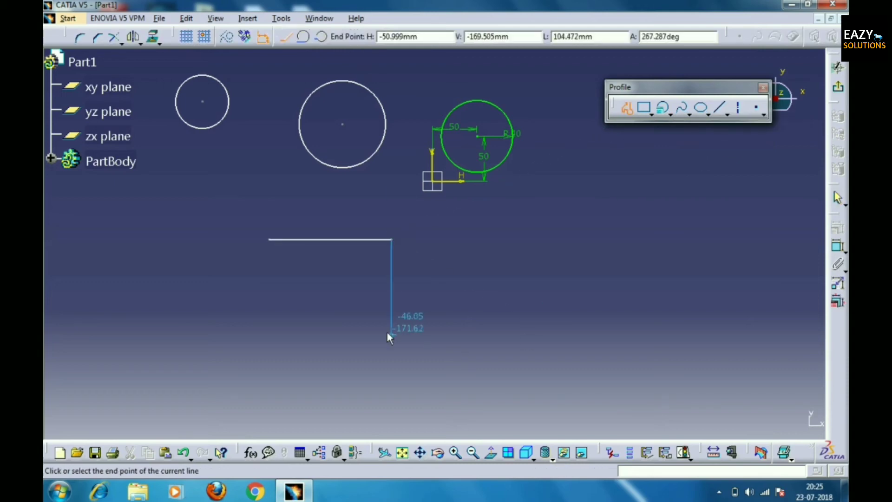
left_click(349, 316)
double_click(289, 275)
Create a tri-tangent circle touching all three lines of the open profile.
left_click(671, 115)
left_click(729, 125)
left_click(374, 269)
left_click(331, 304)
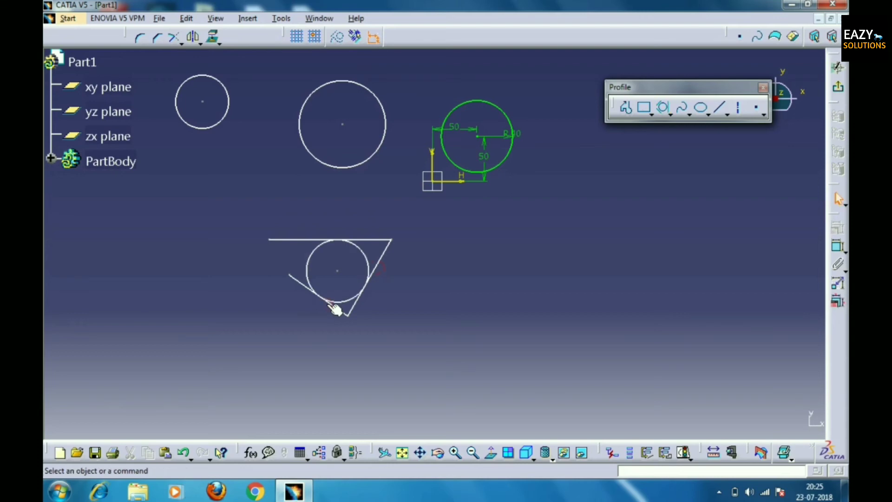
Sketch an open U-shaped profile of three lines with two vertical sides, below the 40 mm radius circle.
left_click(670, 116)
left_click(626, 108)
left_click(477, 226)
double_click(526, 228)
Try to draw a three-point arc across the open ends of the U-shaped profile, and delete it.
left_click(671, 115)
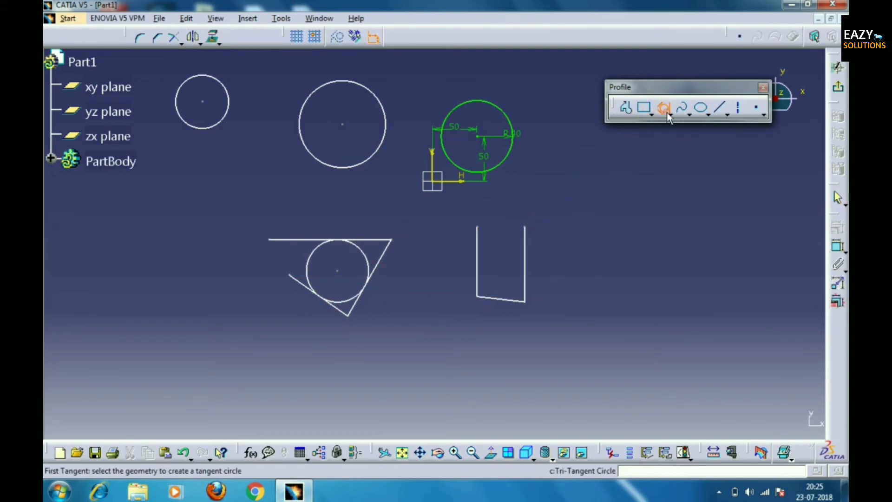
left_click(729, 123)
left_click(477, 226)
left_click(525, 227)
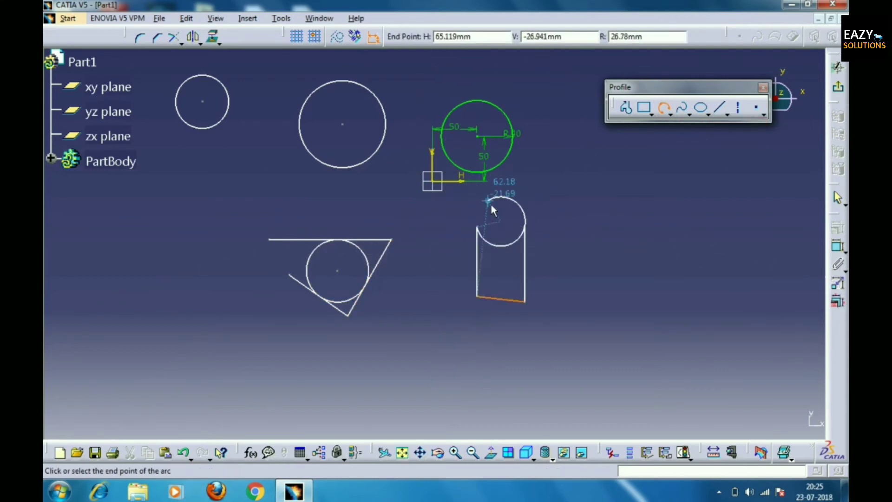
left_click(516, 234)
mouse_move(520, 223)
middle_mouse_down()
mouse_move(434, 245)
mouse_move(434, 213)
mouse_move(648, 147)
middle_mouse_up()
left_click(556, 204)
key("Delete")
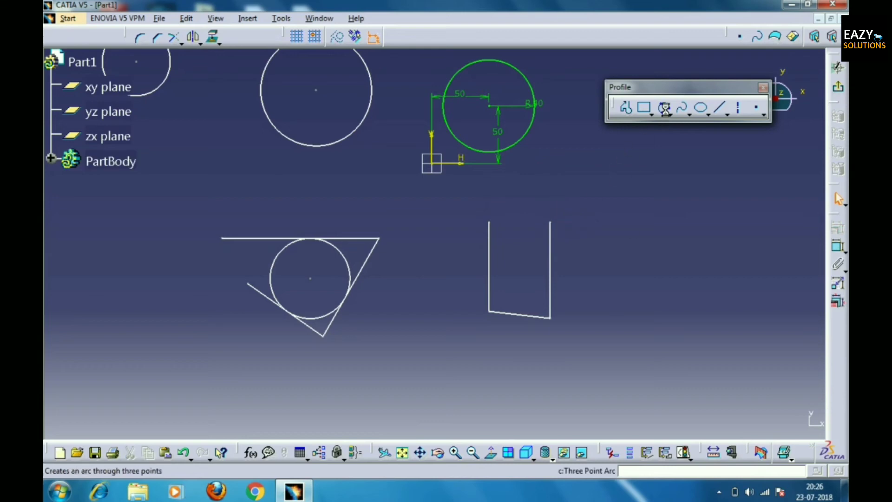
Draw a three-point arc on the U-shaped profile, starting from the open upper end of its first vertical side.
left_click(664, 107)
left_click(489, 222)
left_click(526, 228)
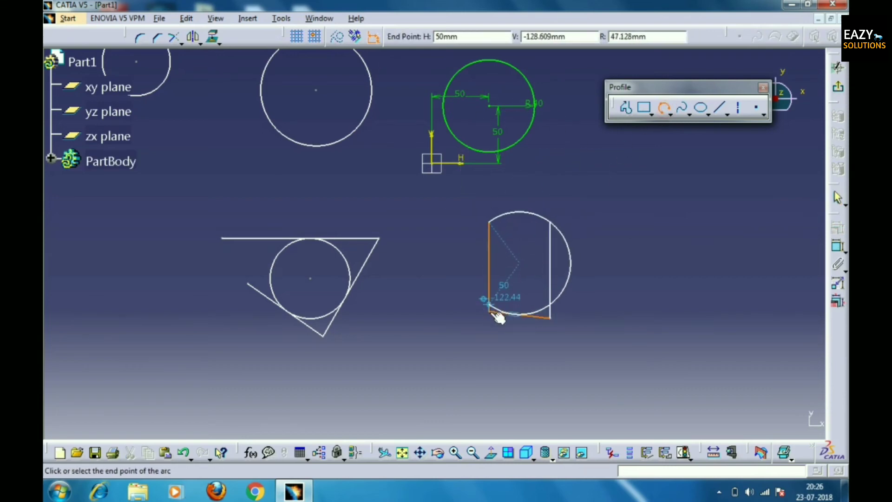
left_click(490, 103)
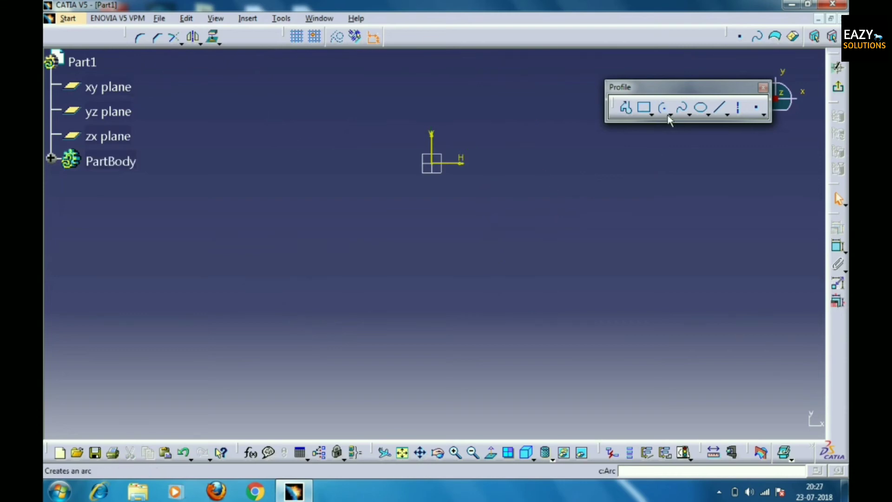
Draw a spiral-shaped spline curling inward through a series of control points, on the negative H side of the origin.
left_click(671, 115)
left_click(688, 115)
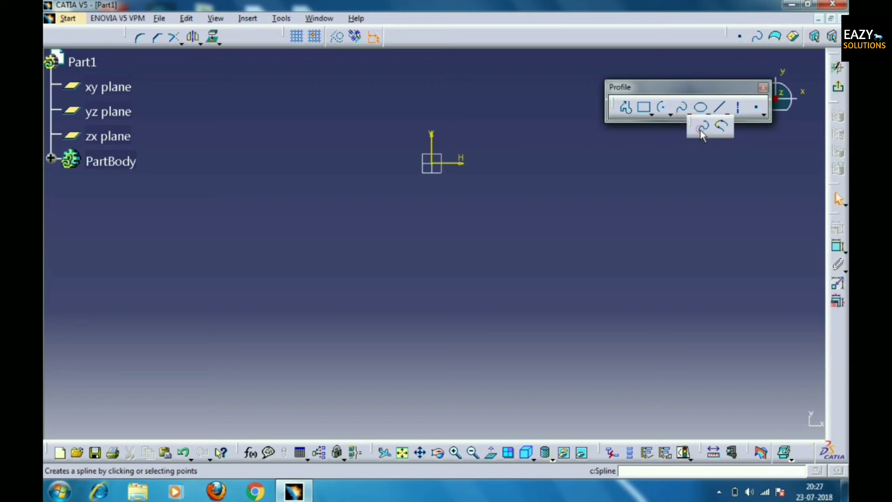
left_click(704, 128)
left_click(225, 260)
left_click(299, 264)
left_click(361, 205)
left_click(335, 163)
left_click(284, 163)
left_click(263, 199)
left_click(267, 221)
left_click(306, 230)
left_click(318, 214)
left_click(339, 191)
left_click(325, 183)
left_click(292, 201)
left_click(299, 206)
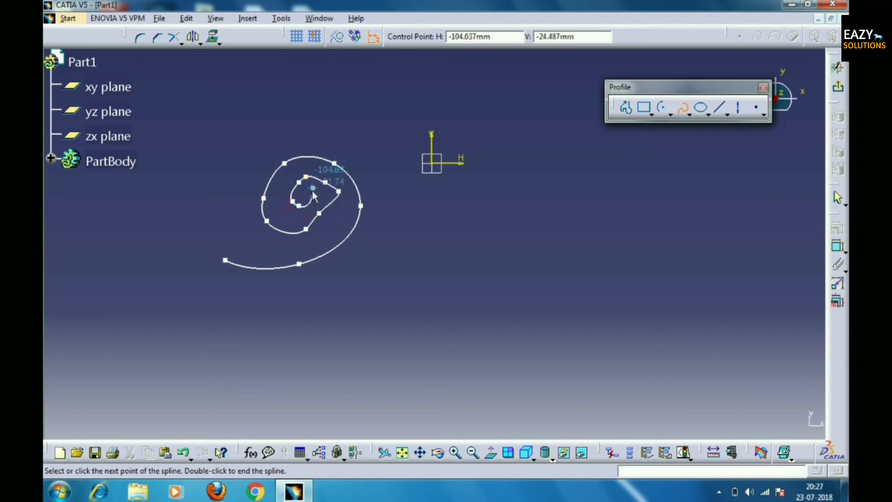
double_click(358, 204)
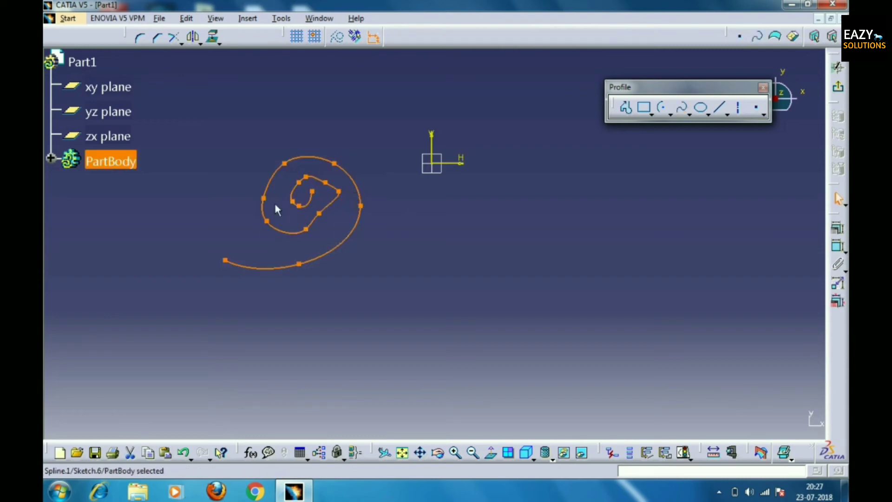
Sketch an open U-shaped profile of three lines below the origin, with a flat base and slightly unequal sides.
left_click(689, 115)
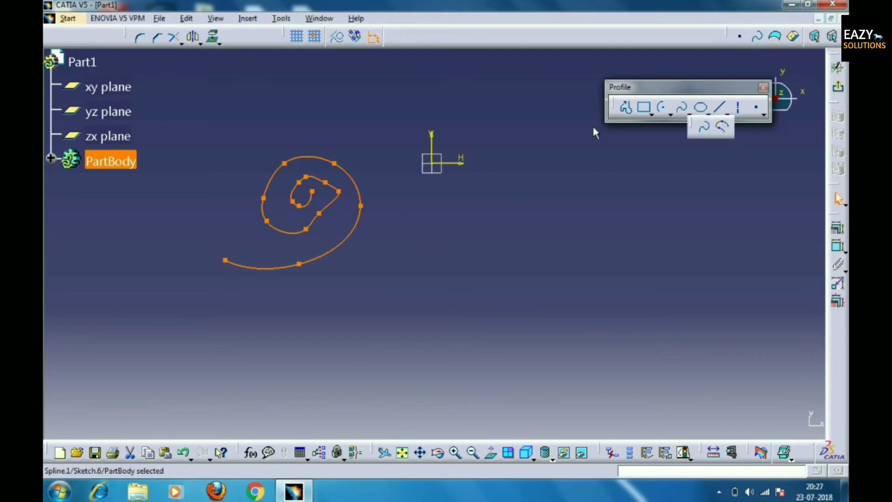
left_click(626, 108)
left_click(446, 251)
left_click(446, 340)
left_click(518, 339)
double_click(511, 251)
Join the two open upper ends of the U-shaped profile with a Connect curve.
left_click(682, 108)
left_click(723, 122)
left_click(447, 252)
left_click(510, 258)
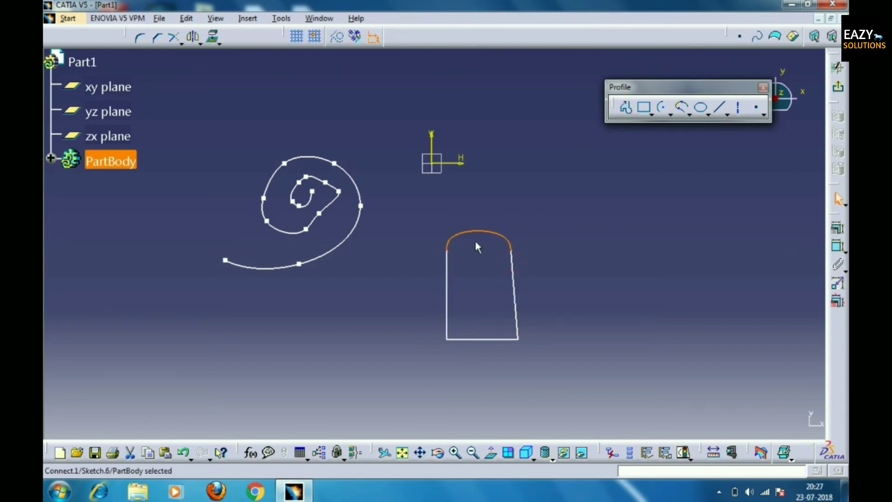
left_click(568, 365)
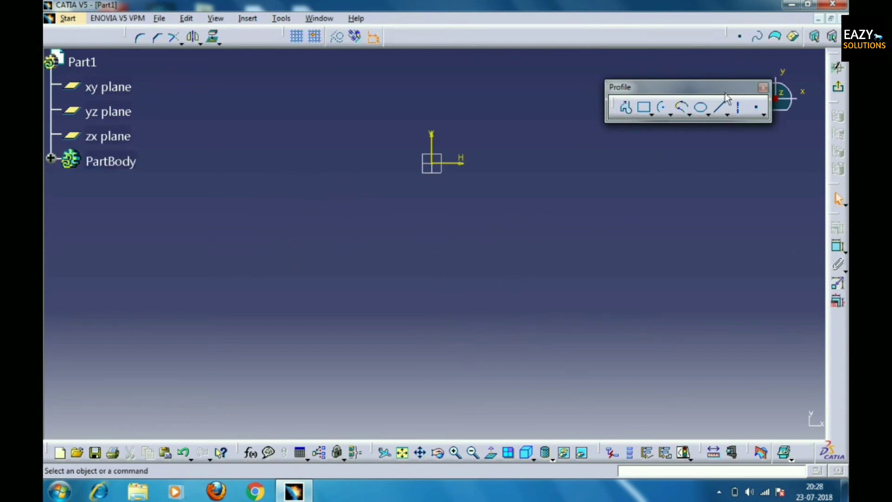
Draw a horizontal ellipse with a major radius of about 93 mm, below the origin on the negative H side.
left_click(708, 112)
left_click(725, 125)
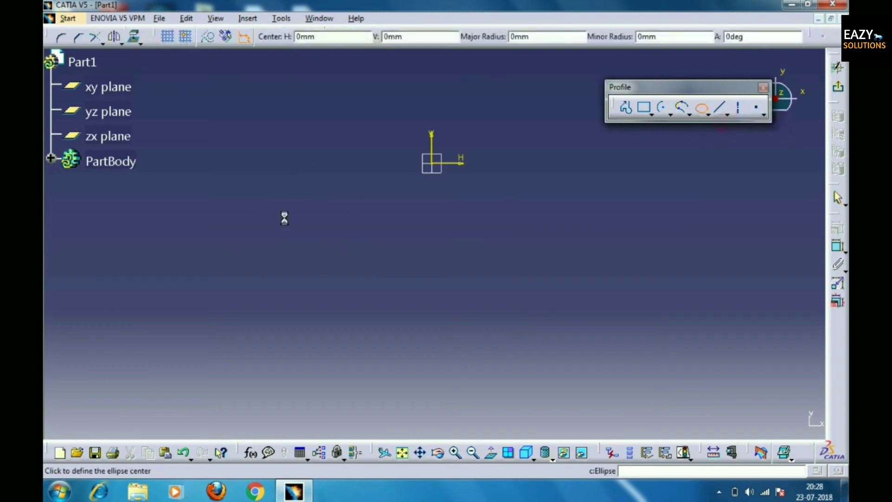
left_click(190, 251)
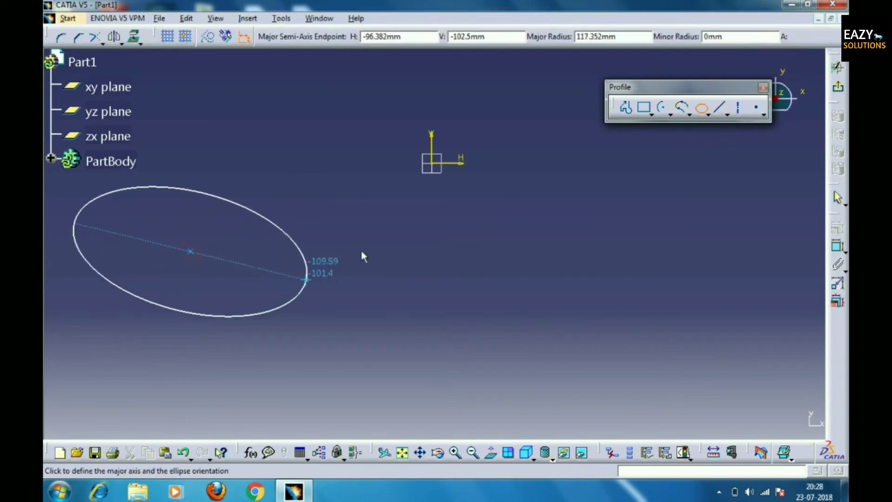
left_click(296, 251)
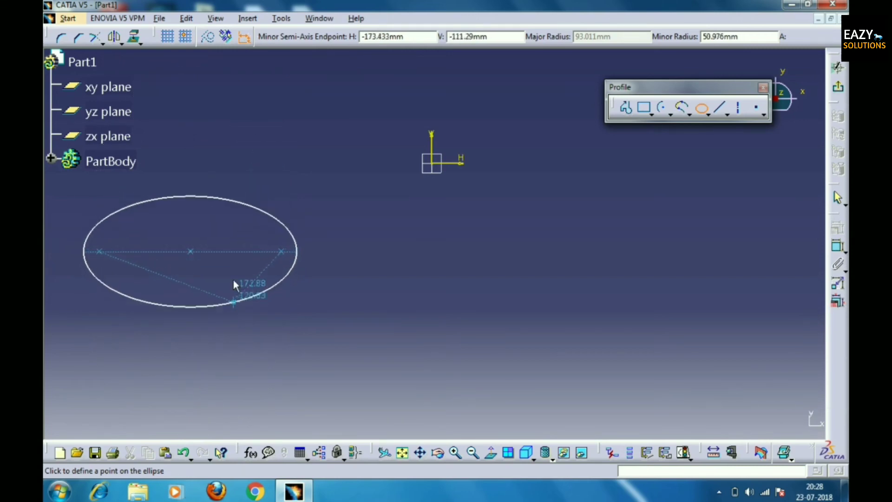
left_click(237, 268)
Draw an upward-opening parabola by focus beside the ellipse, with its focus at about H -67 mm, V -80 mm.
left_click(708, 115)
left_click(719, 132)
left_click(448, 253)
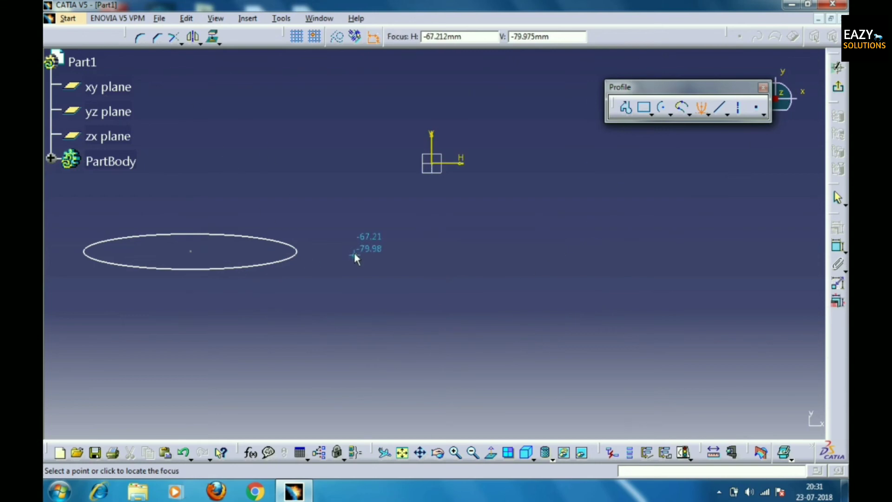
left_click(354, 255)
left_click(355, 277)
left_click(280, 166)
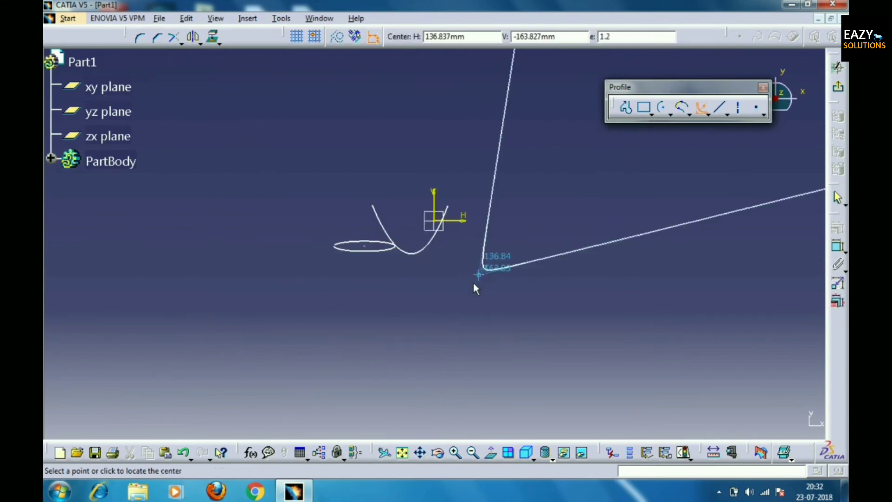
Draw a large hyperbola by focus that surrounds the parabola, with its apex on the positive H side and its arms opening toward negative H.
left_click(477, 278)
left_click(466, 284)
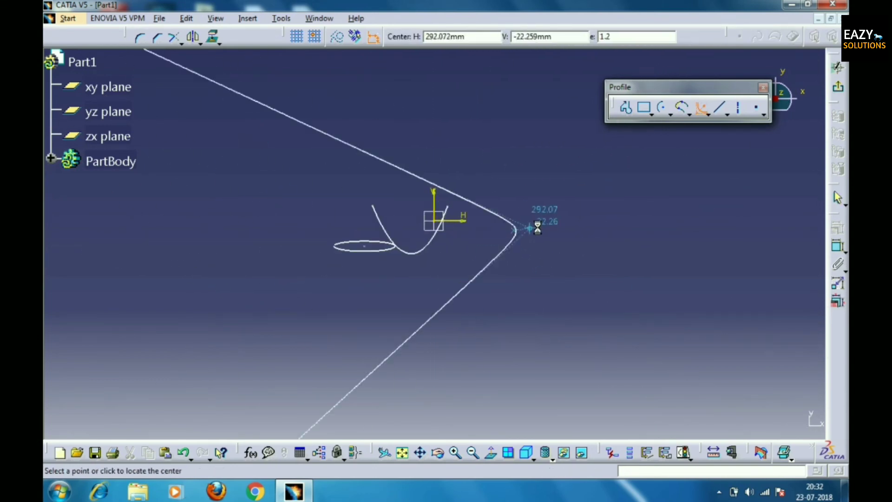
left_click(514, 231)
left_click(522, 230)
left_click(372, 126)
left_click(364, 340)
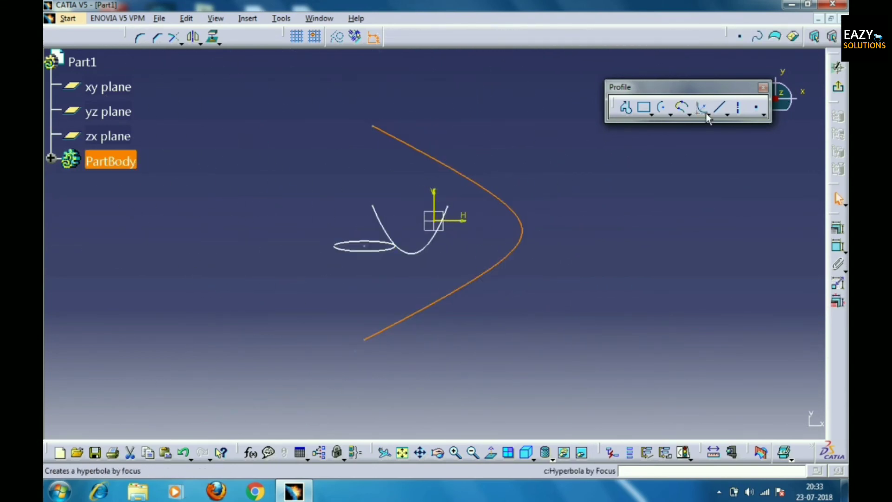
Undo the hyperbola, the parabola and the ellipse to clear the sketch.
left_click(727, 113)
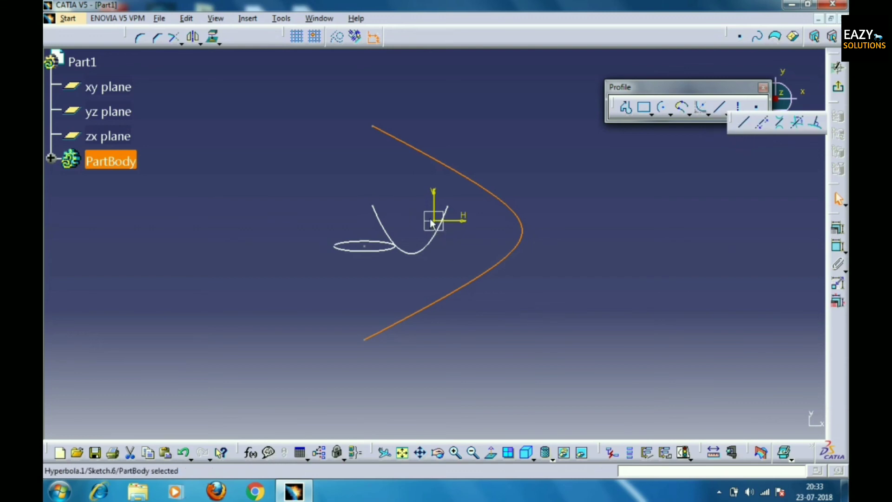
key("ctrl+z")
key("ctrl+z")
key("ctrl+z")
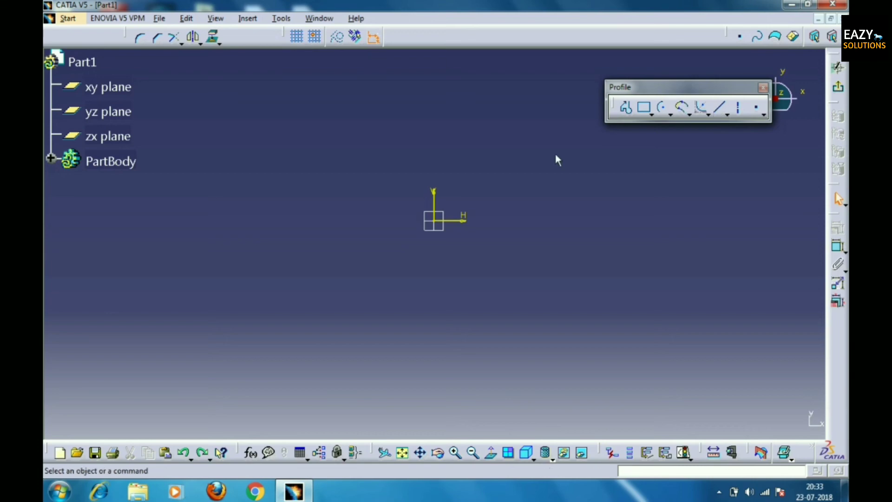
Draw eight separate straight lines of different lengths around the origin, some horizontal and some slanted.
left_click(721, 108)
left_click(292, 164)
left_click(384, 165)
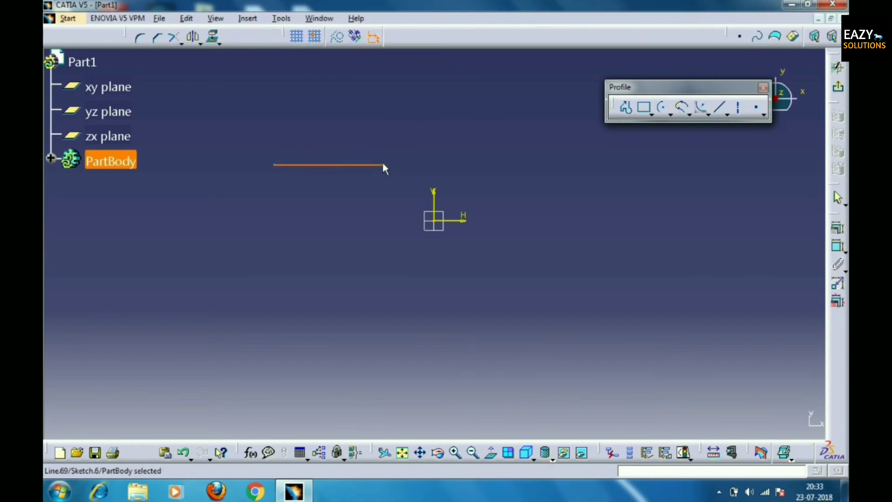
left_click(721, 108)
left_click(279, 209)
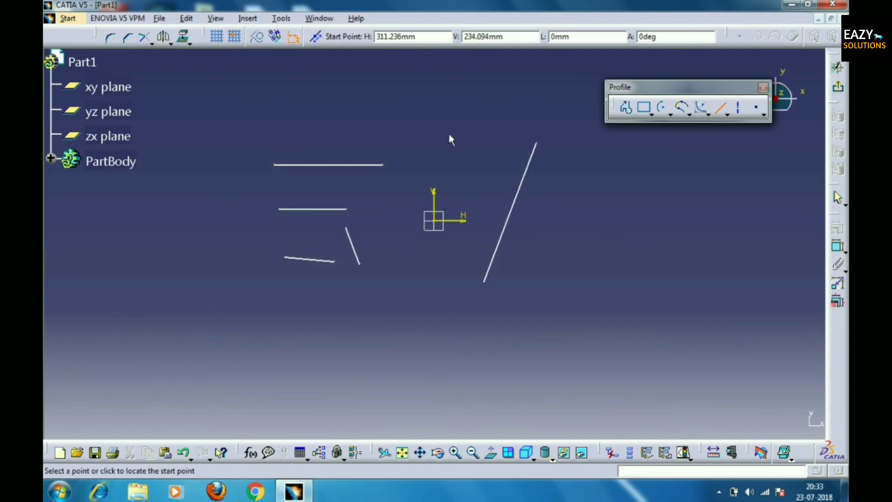
left_click(449, 133)
left_click(473, 165)
left_click(469, 97)
left_click(412, 134)
left_click(377, 85)
left_click(322, 125)
Create two horizontal infinite lines, one along the H axis and one slightly below it.
left_click(726, 114)
left_click(762, 125)
left_click(646, 239)
left_click(721, 108)
left_click(620, 221)
left_click(721, 108)
left_click(726, 114)
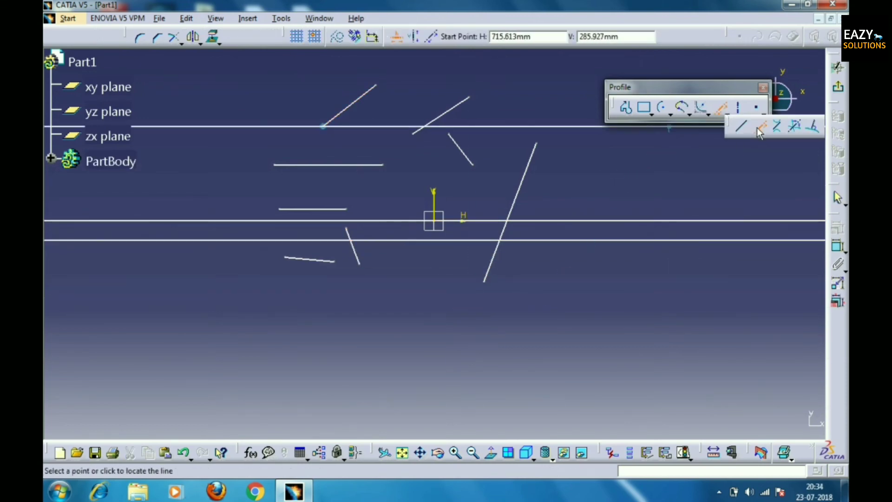
key("Escape")
left_click(719, 111)
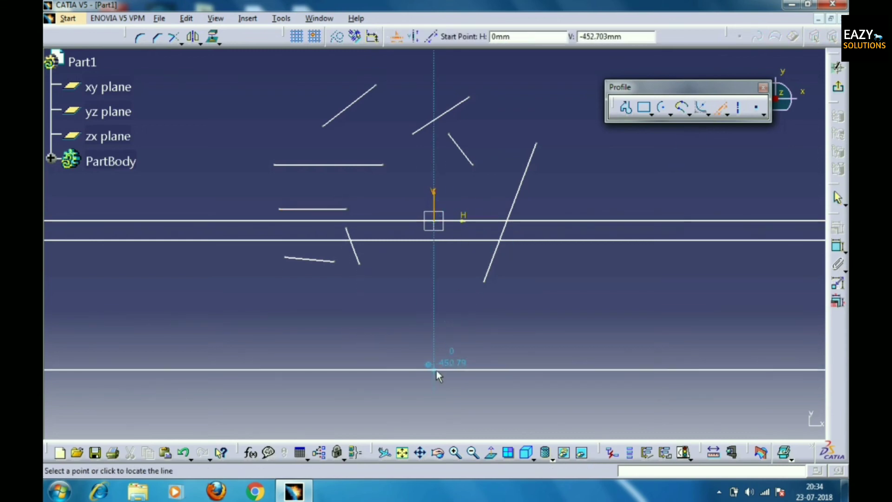
left_click(726, 115)
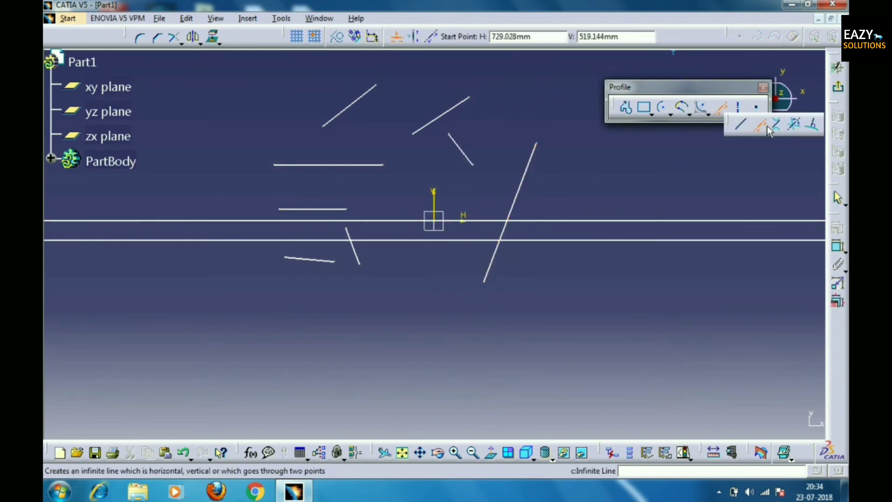
left_click(761, 123)
Draw two circles of similar size near the long slanted line, one below it and one beside it over the infinite lines.
left_click(670, 114)
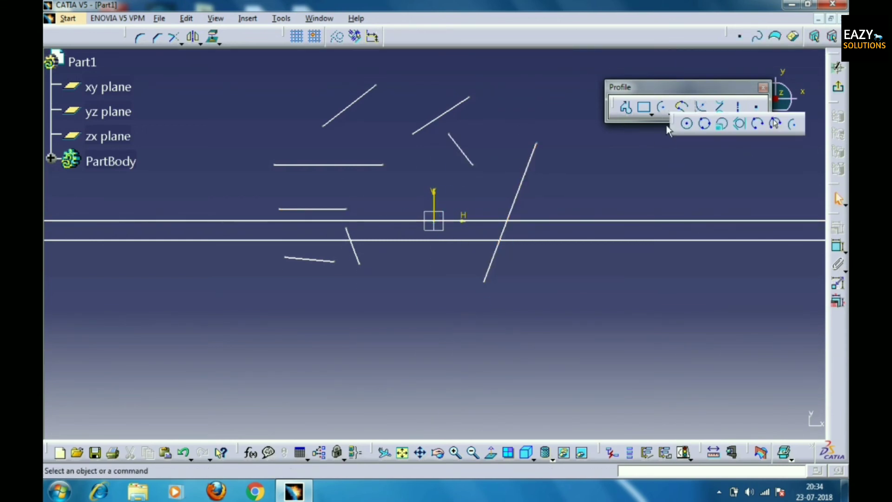
left_click(514, 316)
left_click(500, 341)
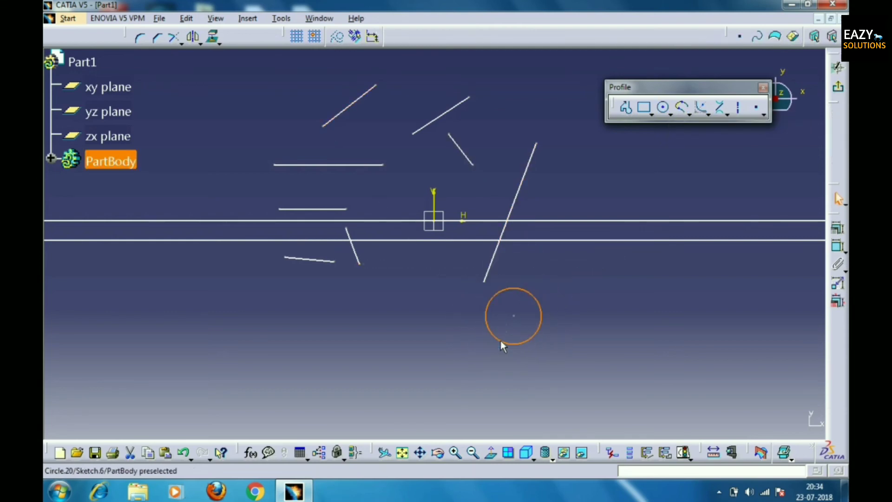
left_click(662, 109)
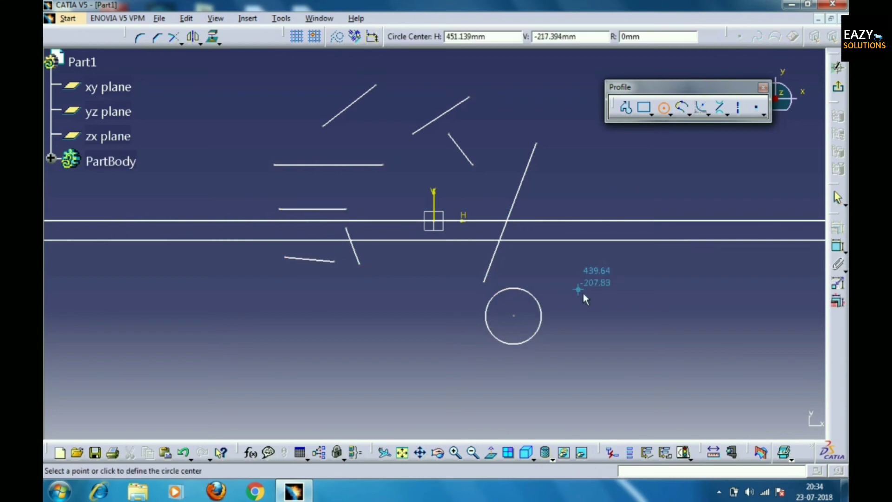
left_click(572, 246)
left_click(549, 258)
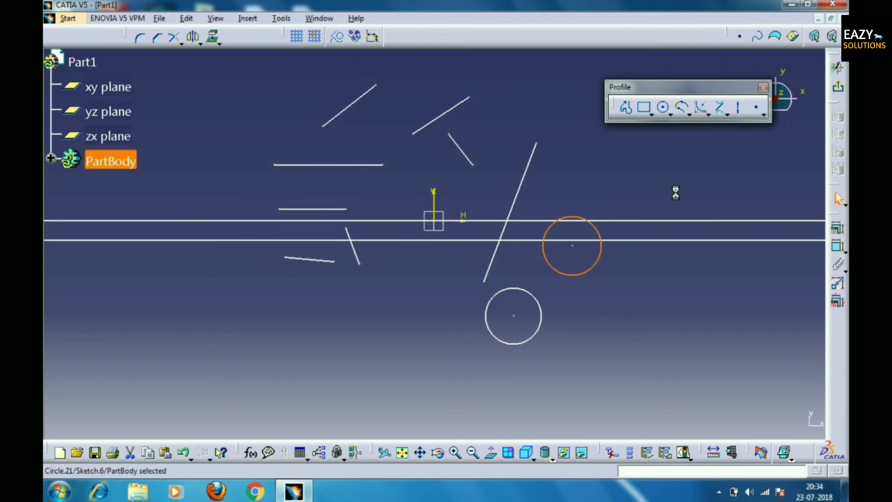
Connect the two circles with four bi-tangent lines, two crossing between them and two along their outer sides.
left_click(720, 109)
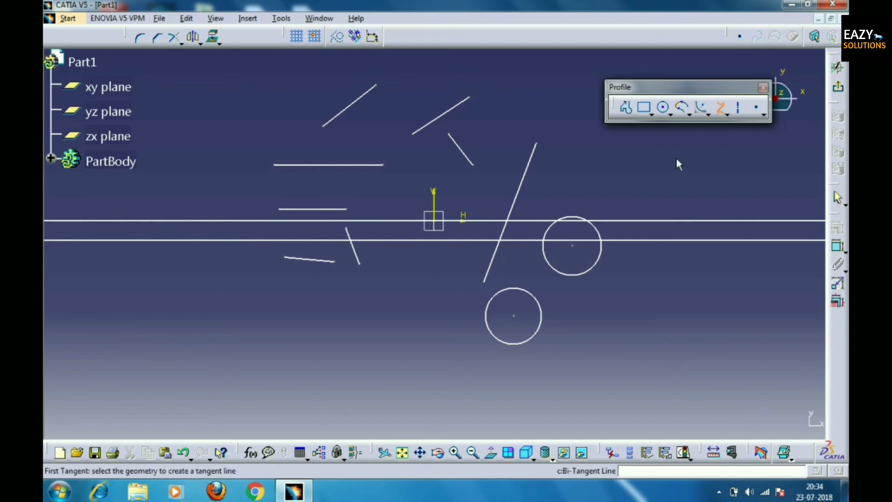
left_click(554, 275)
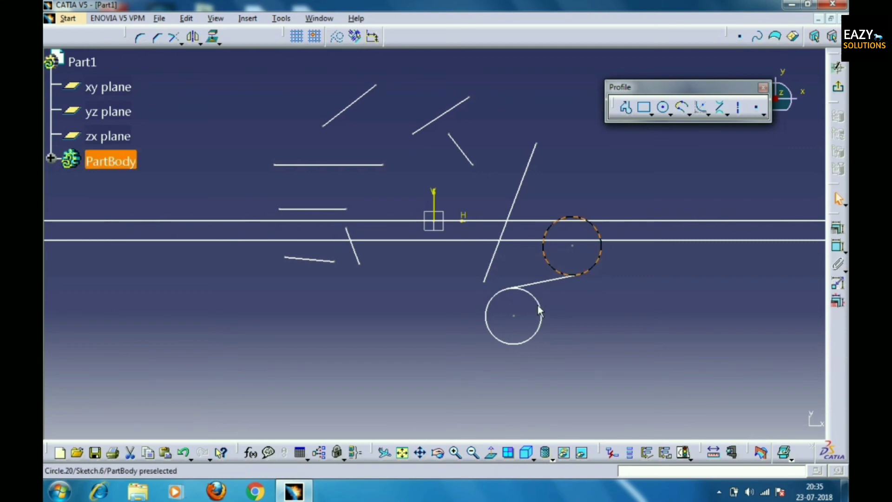
left_click(539, 306)
left_click(720, 106)
left_click(540, 304)
left_click(586, 275)
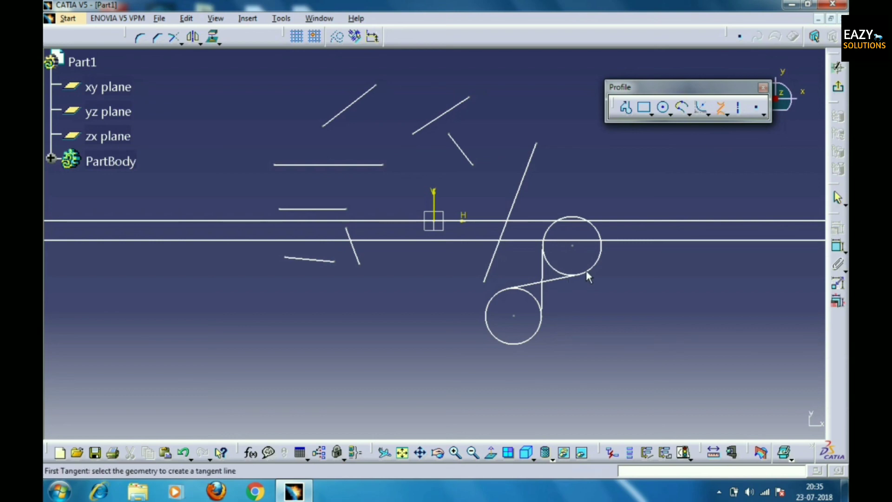
left_click(541, 328)
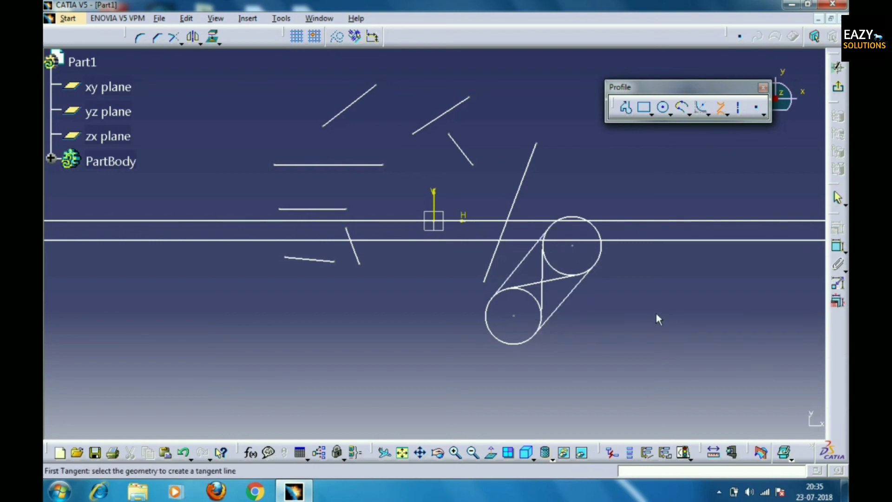
Undo the tangent lines, circles, infinite lines and all the straight lines to empty the sketch.
left_click(727, 115)
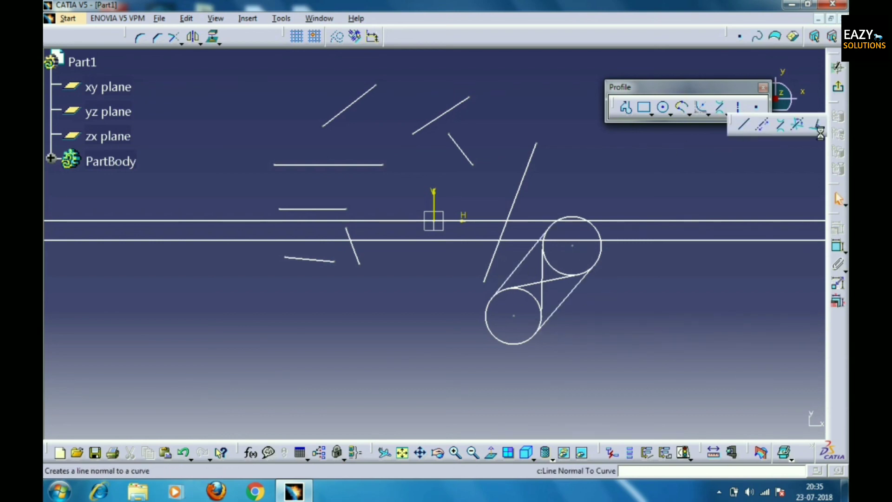
left_click(520, 260)
key("ctrl+z")
key("ctrl+z")
key("ctrl+z")
key("ctrl+z")
key("ctrl+z")
key("ctrl+z")
key("ctrl+z")
key("ctrl+z")
key("ctrl+z")
key("ctrl+z")
key("ctrl+z")
key("ctrl+z")
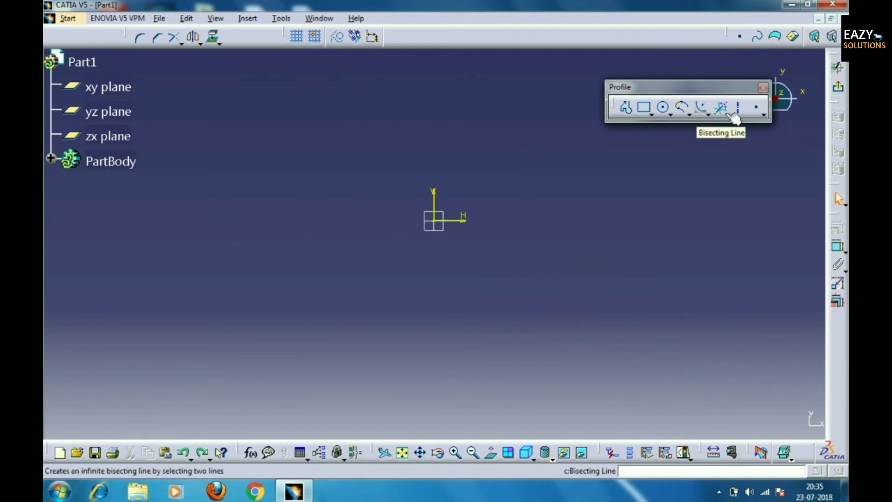
Draw an open profile with a horizontal line and an equally long vertical line down from its end, and create their bisecting line.
left_click(638, 109)
left_click(505, 189)
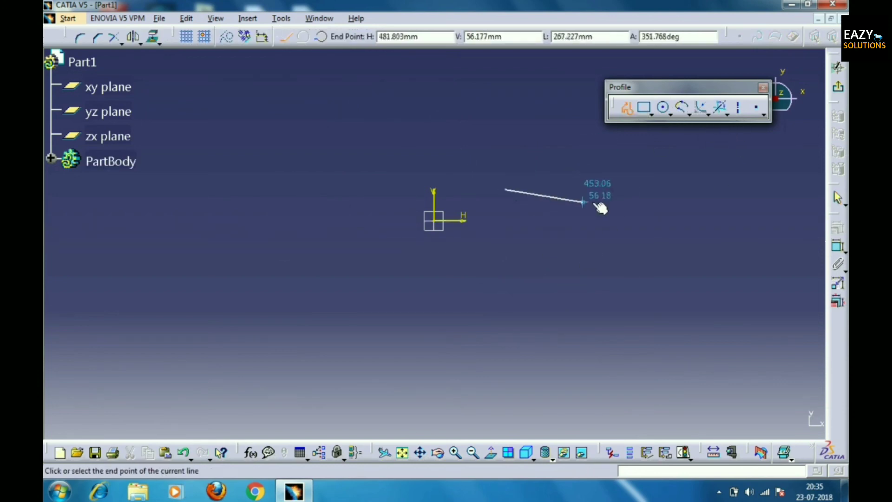
left_click(632, 189)
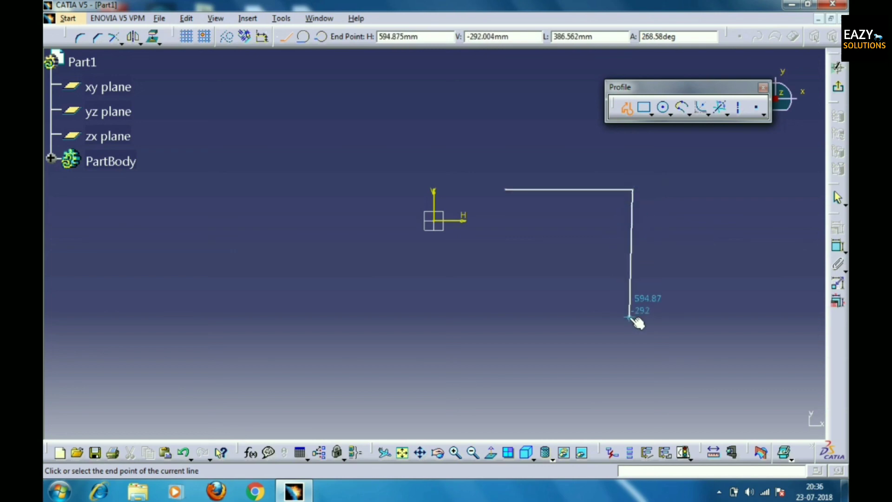
left_click(632, 318)
key("Escape")
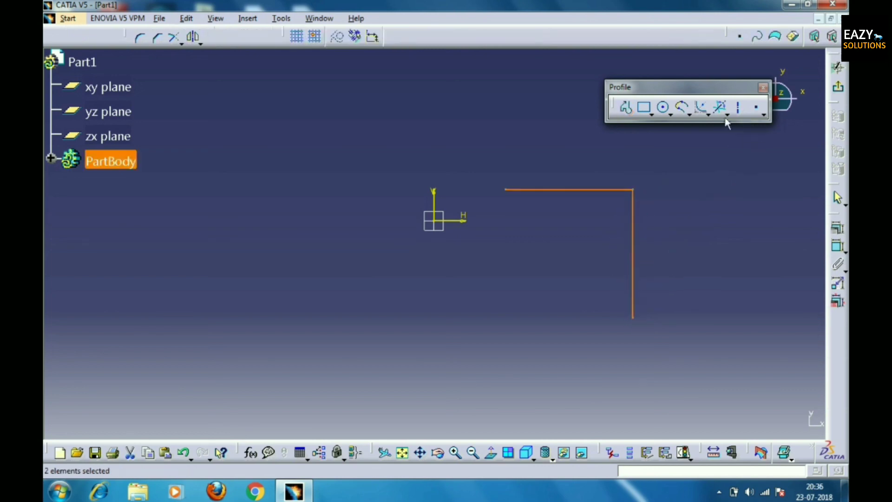
left_click(595, 190)
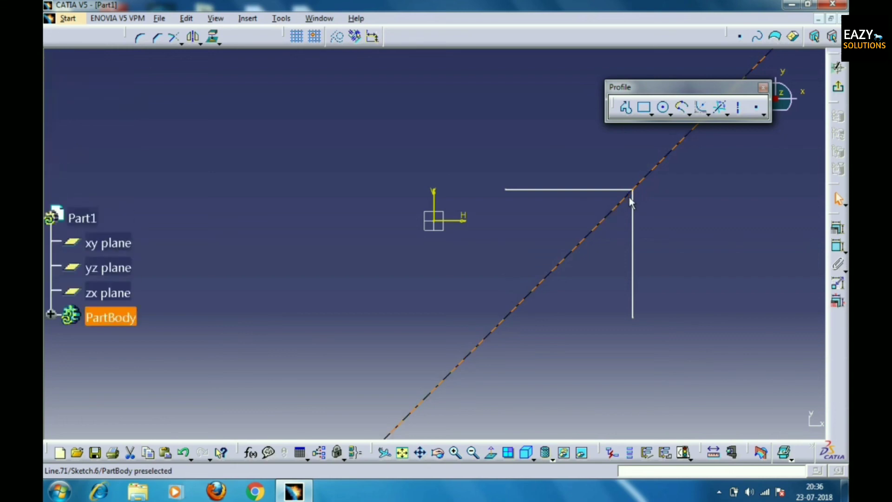
Delete the bisecting line and the two perpendicular profile lines to empty the sketch.
left_click(703, 208)
double_click(565, 190)
key("Delete")
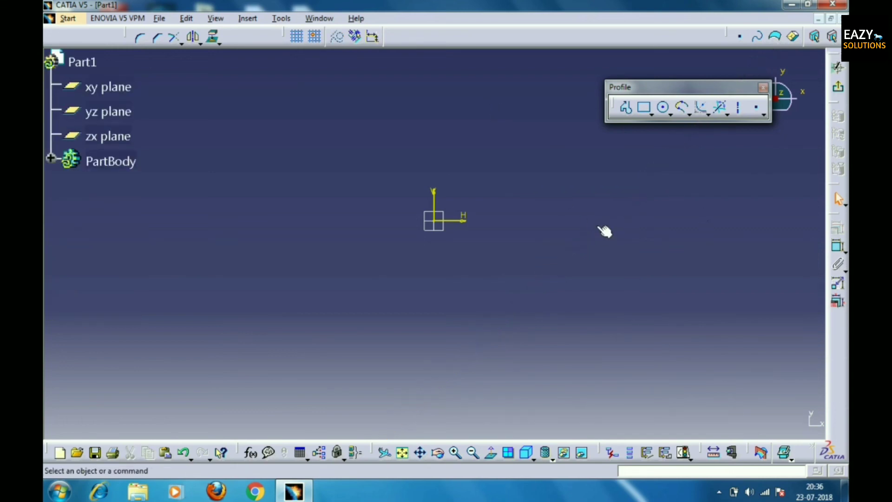
Draw a circle to the right of the sketch origin, with its centre slightly above the H axis.
left_click(727, 113)
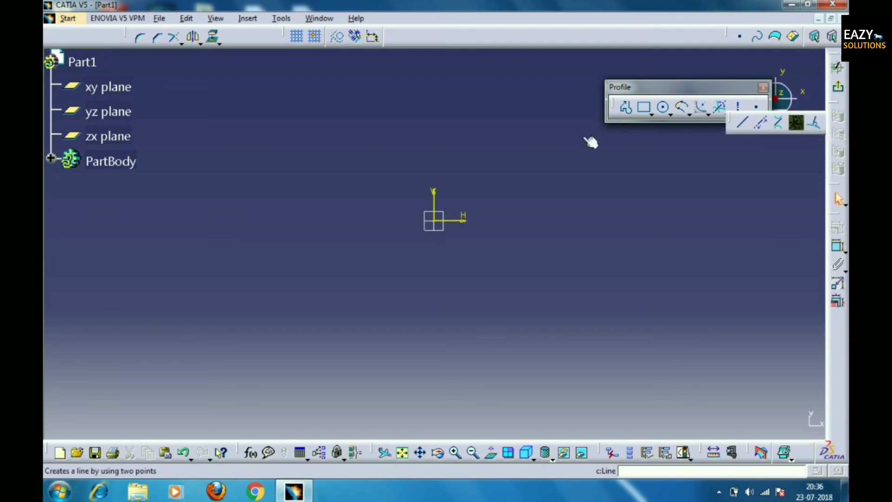
left_click(663, 107)
left_click(563, 208)
left_click(572, 270)
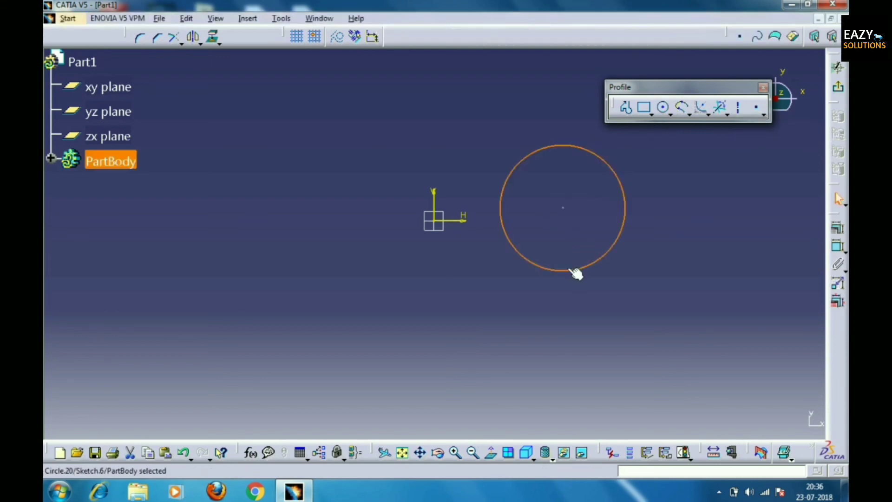
Create a line normal to the circle, extending upward from its uppermost part.
left_click(728, 114)
left_click(818, 122)
left_click(567, 145)
left_click(569, 93)
left_click(602, 160)
Delete the normal line and the circle from the sketch.
left_click(566, 203)
key("Delete")
left_click(559, 145)
key("Delete")
left_click(728, 113)
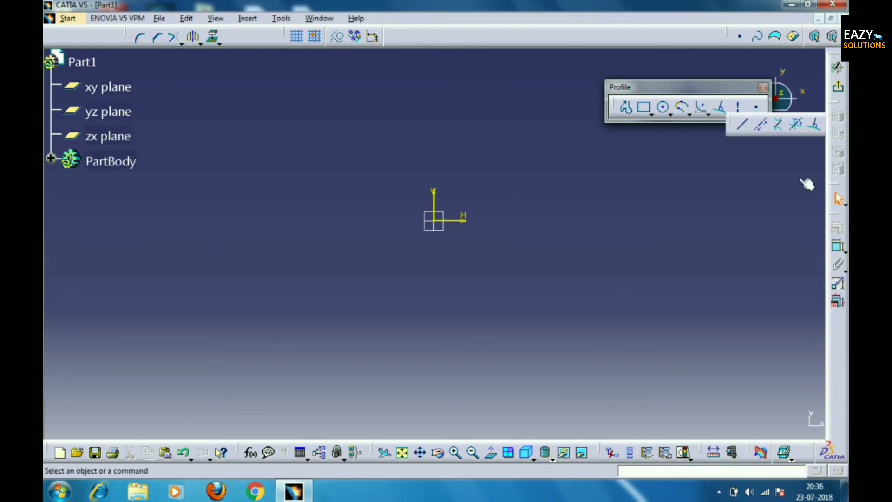
Draw a horizontal axis line below and to the right of the sketch origin, and undo it.
left_click(741, 110)
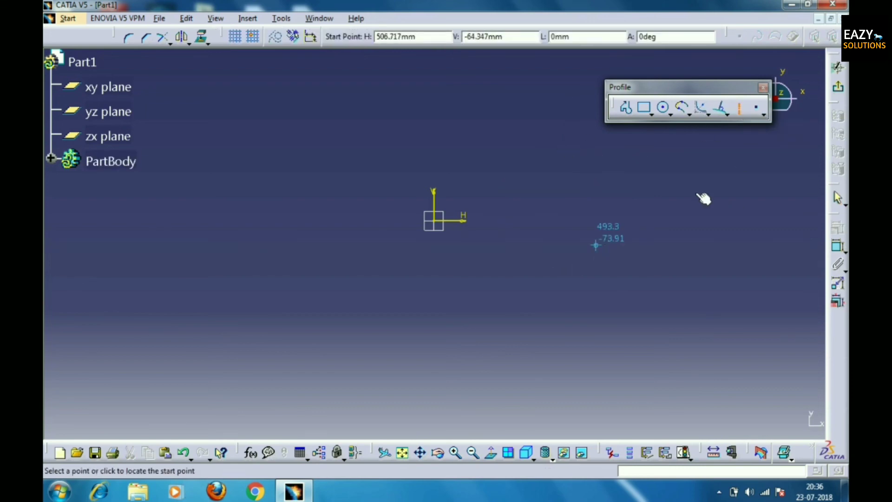
left_click(470, 266)
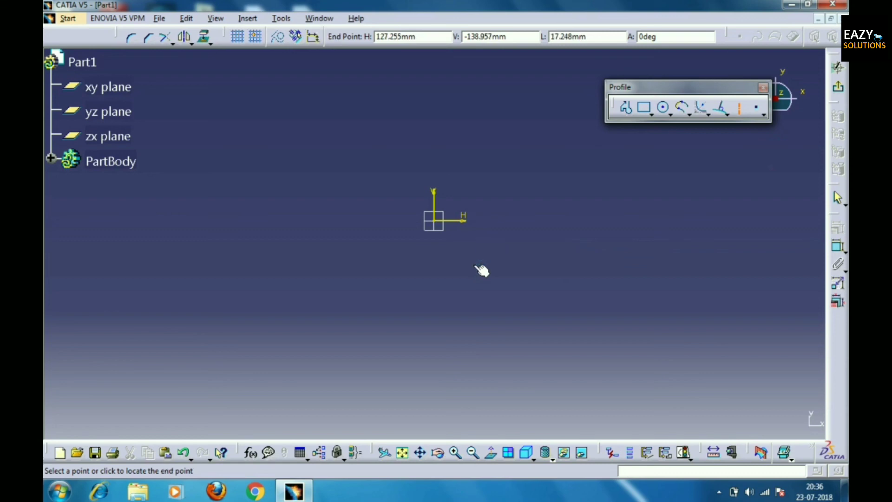
left_click(572, 267)
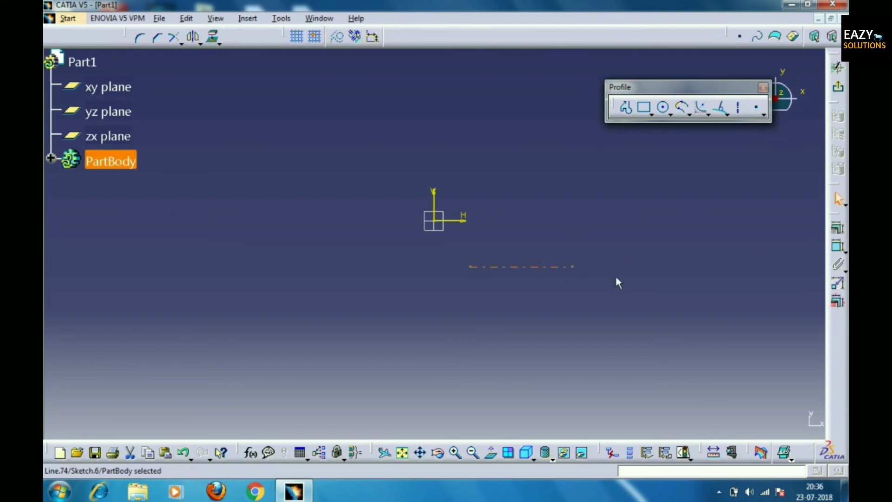
key("ctrl+z")
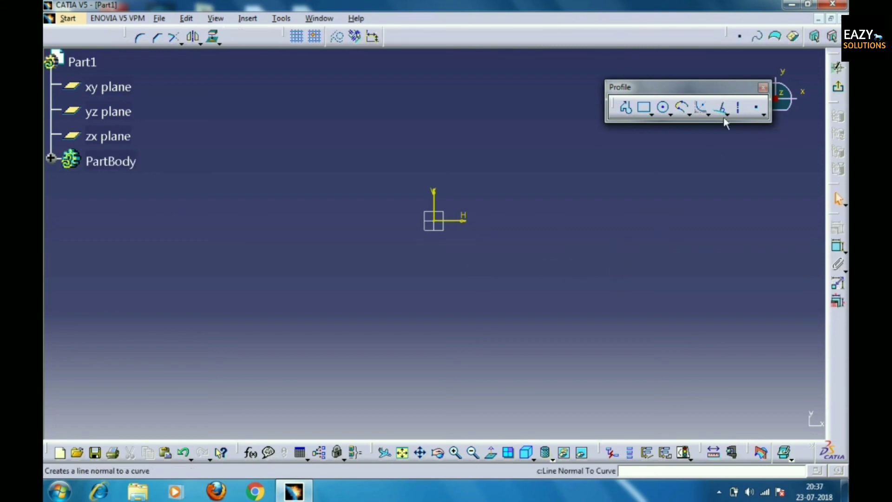
left_click(759, 111)
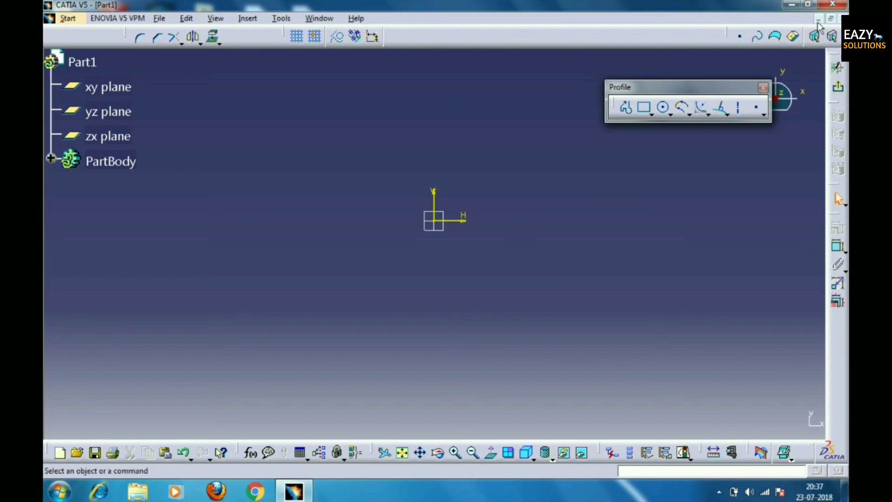
Exit the program without saving the changes to Part1.
left_click(833, 3)
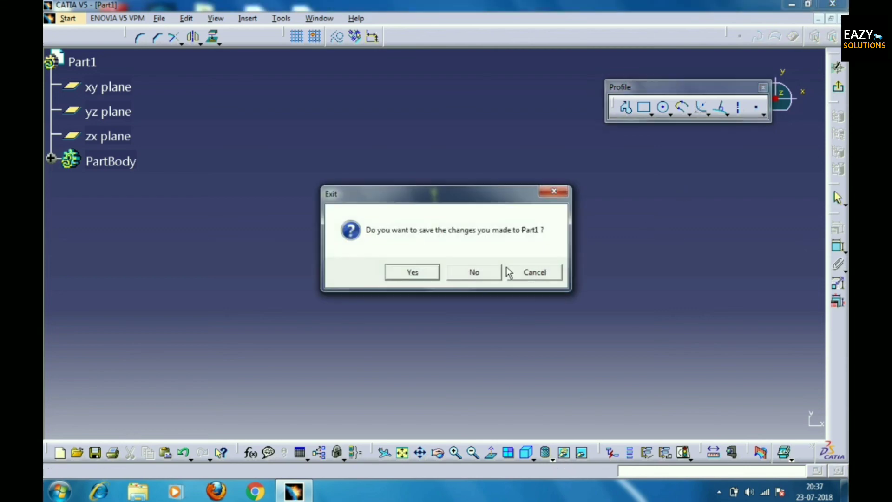
left_click(488, 272)
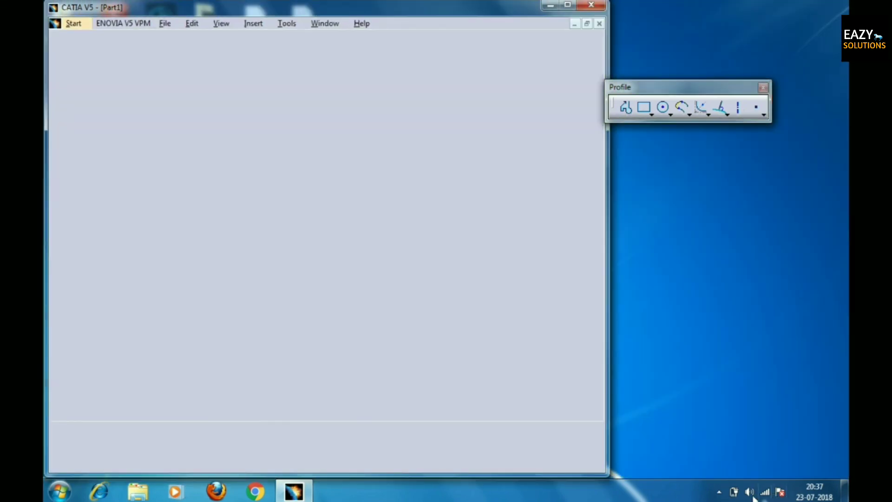